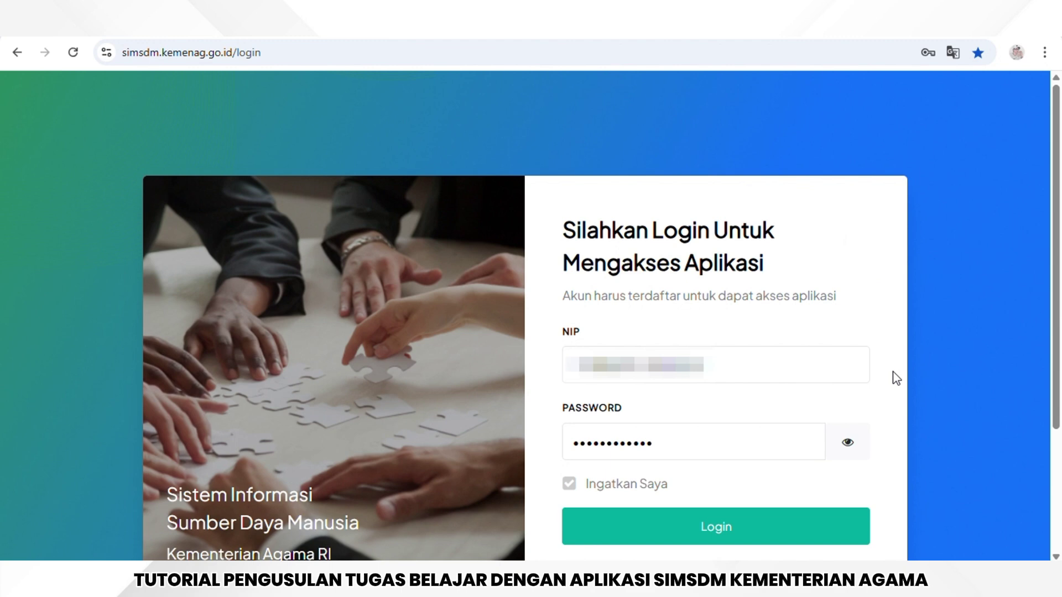
Step: Log in with the account details already filled in and open the Daftar Riwayat Hidup profile
{"action": "left_click", "coordinate": [764, 529]}
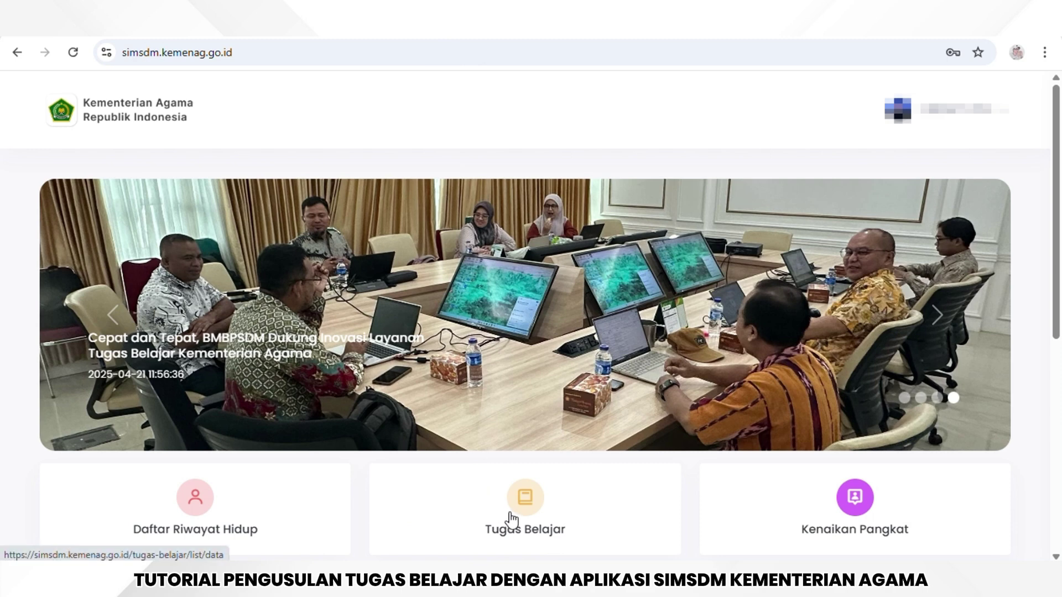
{"action": "left_click", "coordinate": [220, 513]}
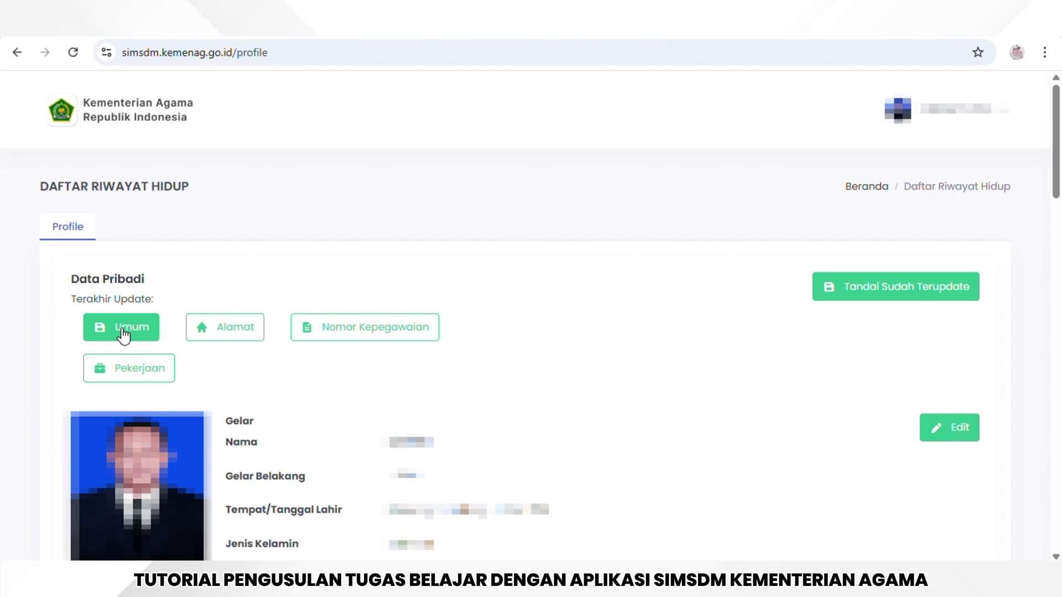
Step: Review the Alamat and Umum personal data, plus the Keluarga and Riwayat Pendidikan sections of the profile
{"action": "left_click", "coordinate": [240, 328]}
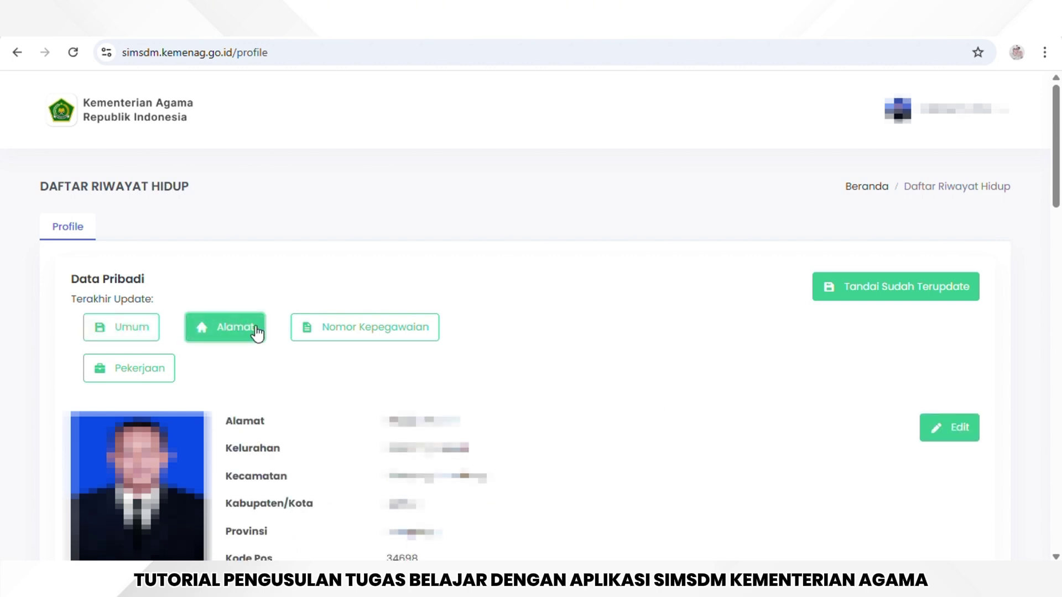
{"action": "scroll", "coordinate": [572, 417], "scroll_direction": "down", "scroll_amount": 3}
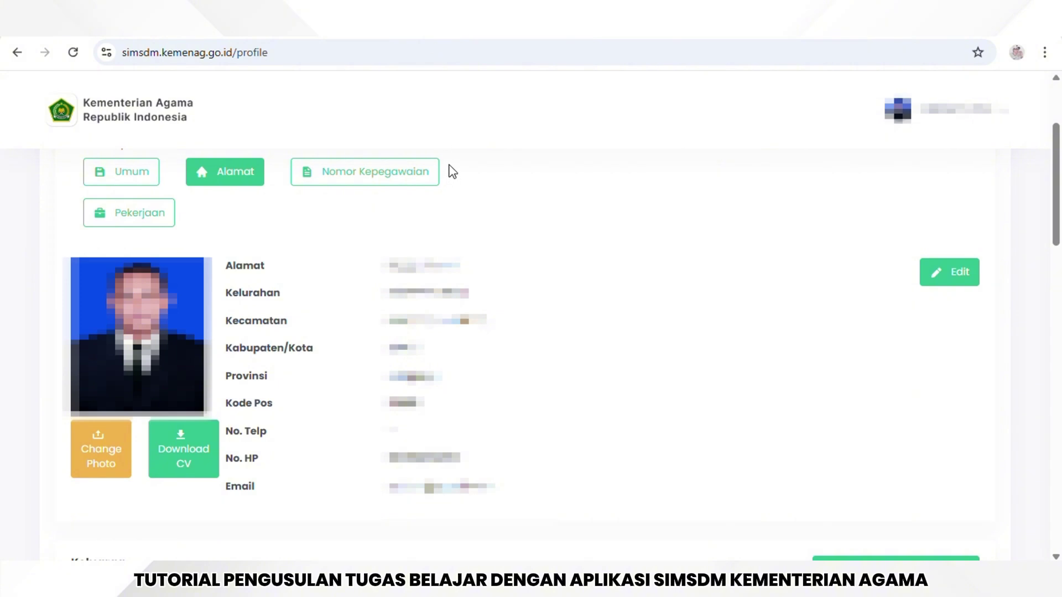
{"action": "scroll", "coordinate": [536, 222], "scroll_direction": "up", "scroll_amount": 3}
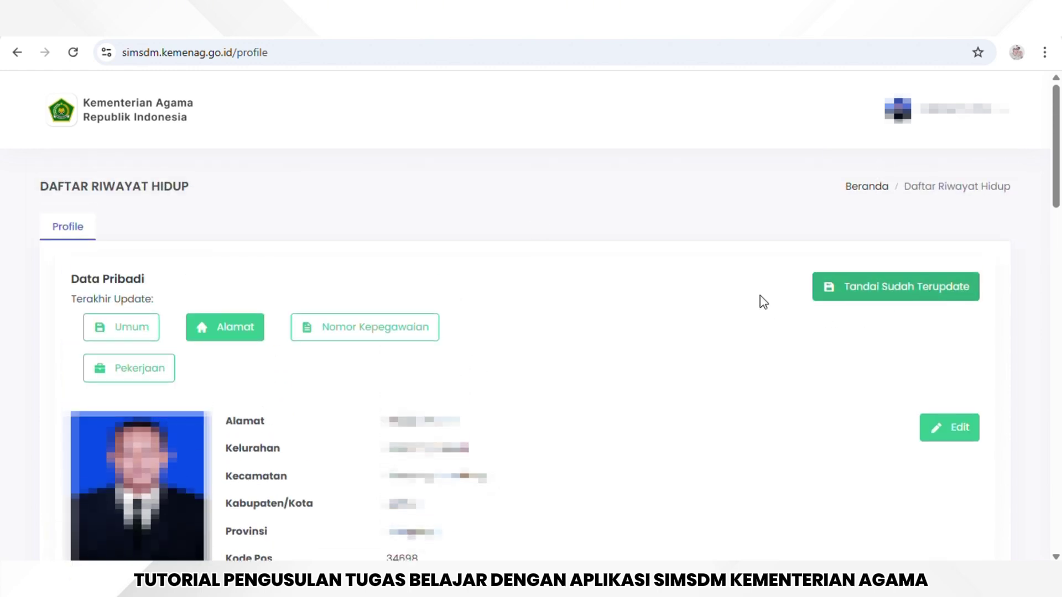
{"action": "left_click", "coordinate": [143, 328]}
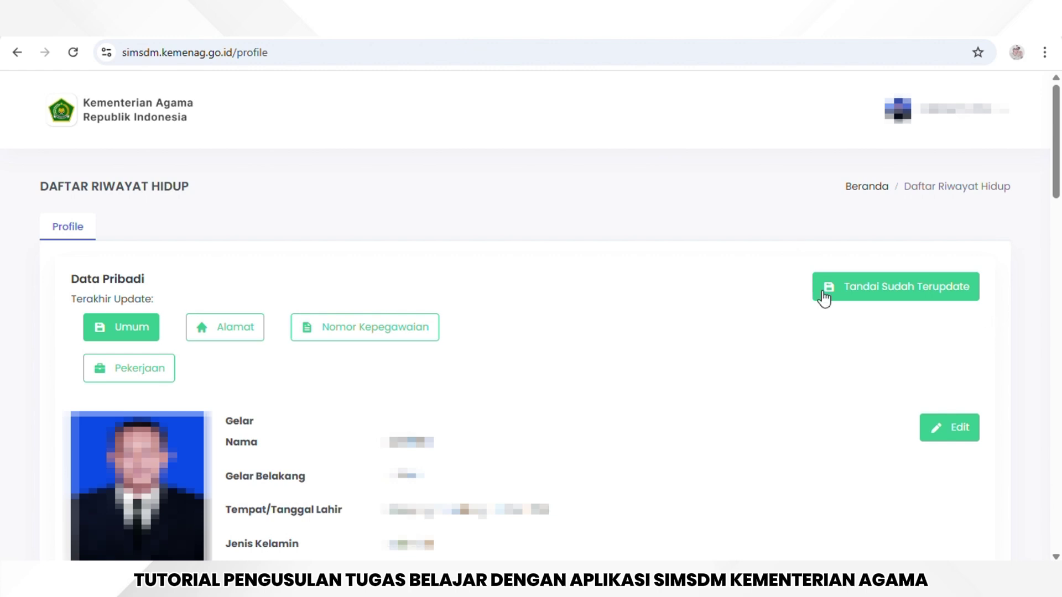
{"action": "scroll", "coordinate": [878, 309], "scroll_direction": "down", "scroll_amount": 5}
{"action": "scroll", "coordinate": [878, 307], "scroll_direction": "down", "scroll_amount": 4}
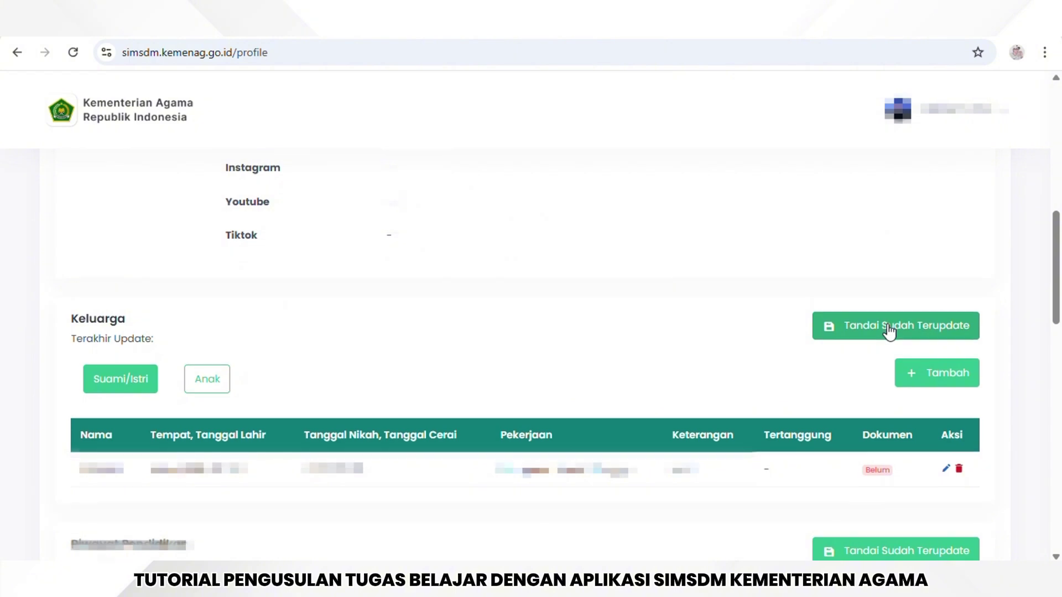
{"action": "scroll", "coordinate": [889, 332], "scroll_direction": "down", "scroll_amount": 3}
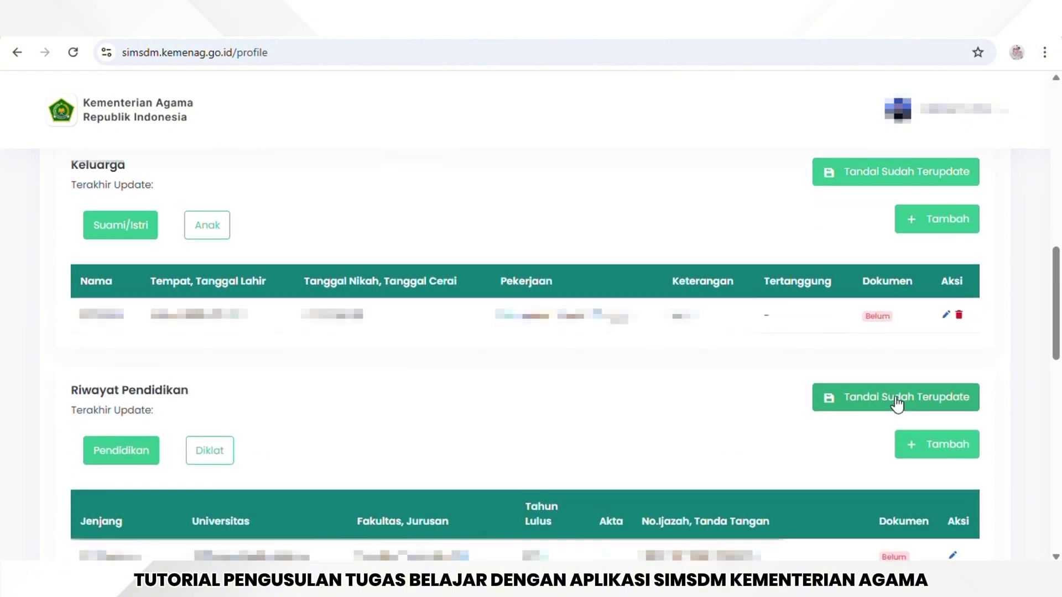
{"action": "scroll", "coordinate": [896, 403], "scroll_direction": "up", "scroll_amount": 10}
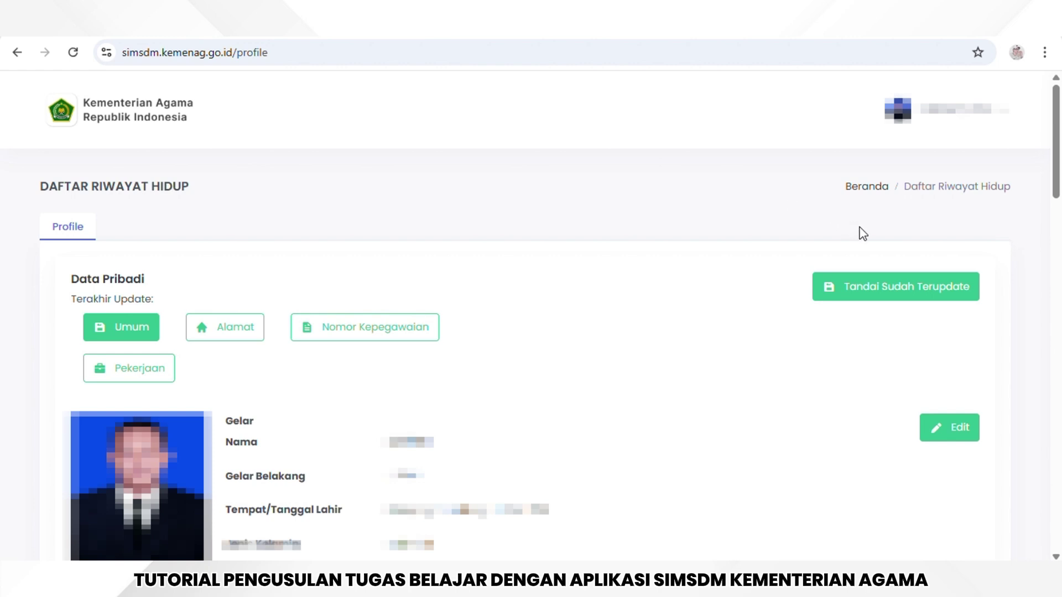
Step: Mark the Data Pribadi section as already updated and check its last update line
{"action": "left_click", "coordinate": [902, 294]}
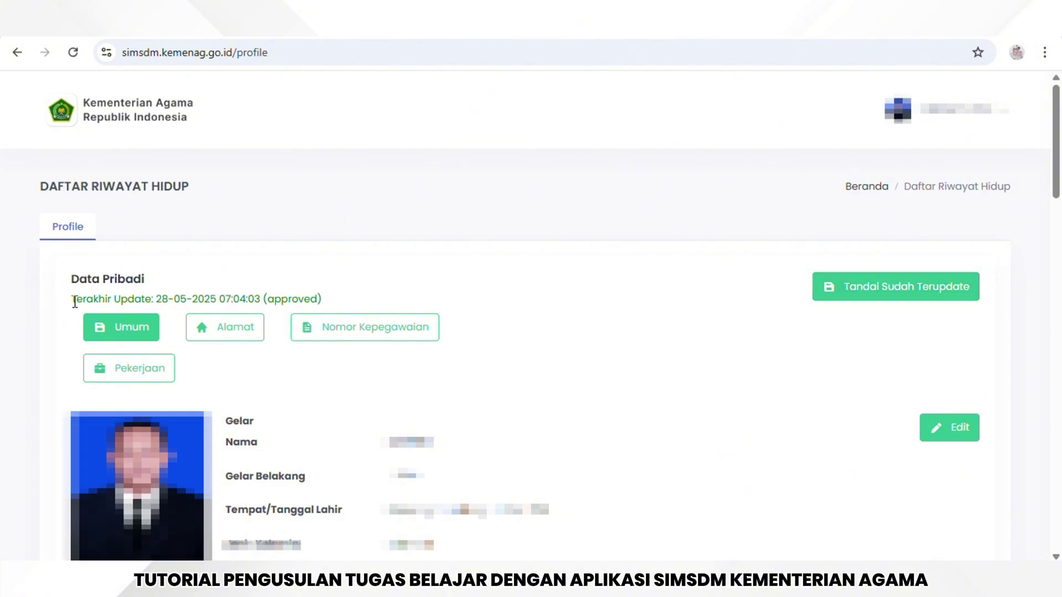
{"action": "left_click_drag", "start_coordinate": [74, 302], "coordinate": [310, 302]}
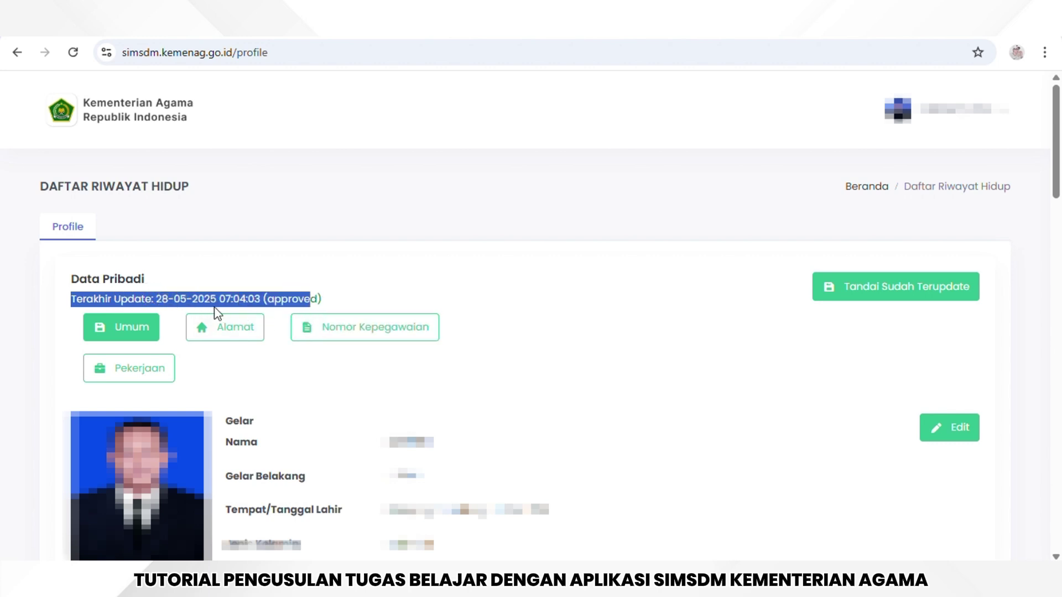
{"action": "left_click", "coordinate": [333, 305]}
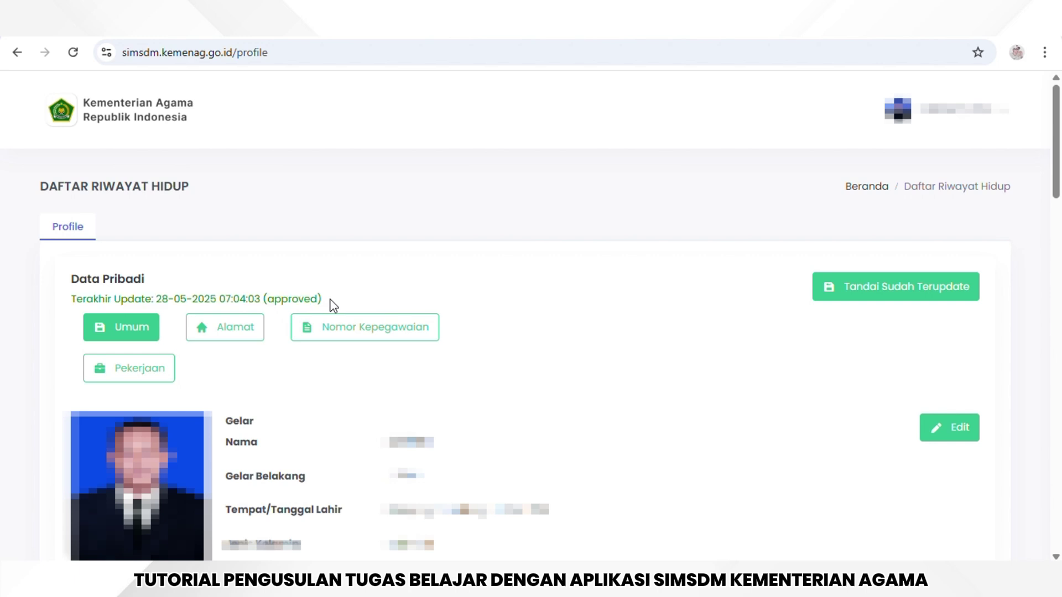
Step: Mark the Keluarga and Riwayat Pendidikan sections as already updated
{"action": "scroll", "coordinate": [692, 315], "scroll_direction": "down", "scroll_amount": 8}
{"action": "scroll", "coordinate": [704, 325], "scroll_direction": "down", "scroll_amount": 2}
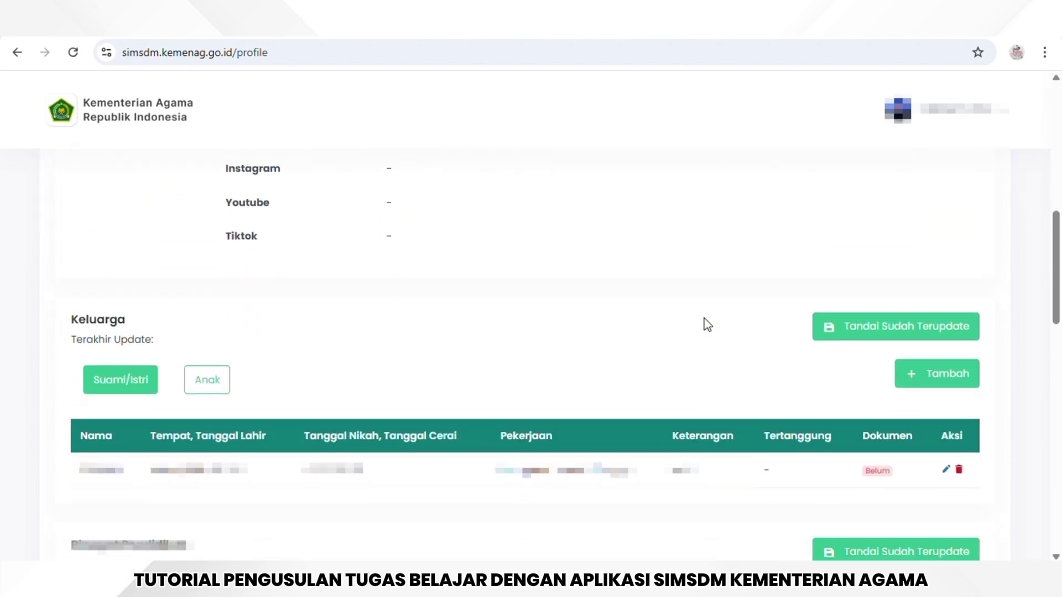
{"action": "left_click", "coordinate": [907, 334]}
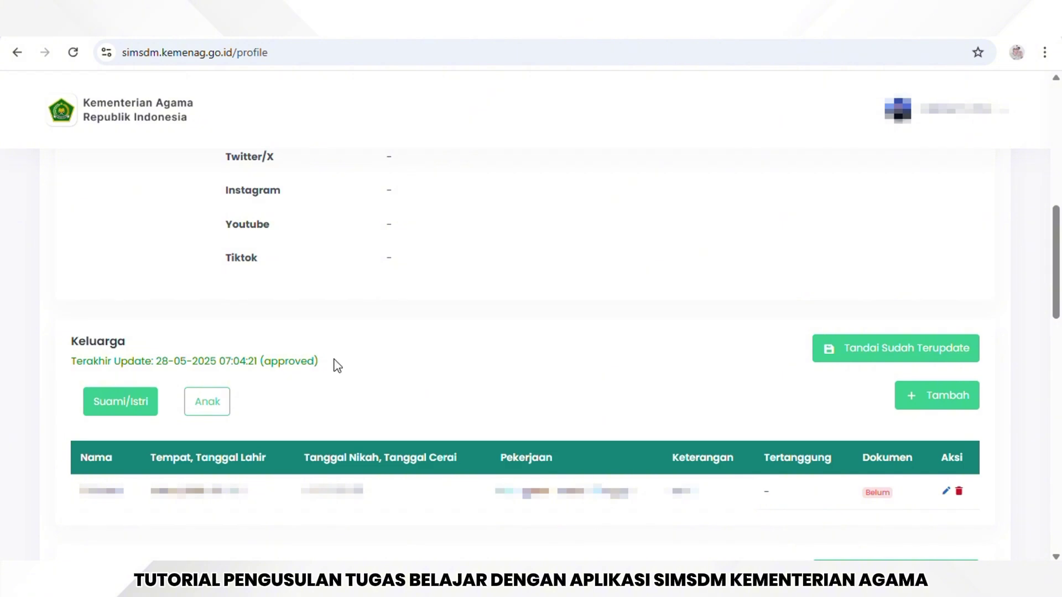
{"action": "scroll", "coordinate": [338, 362], "scroll_direction": "down", "scroll_amount": 4}
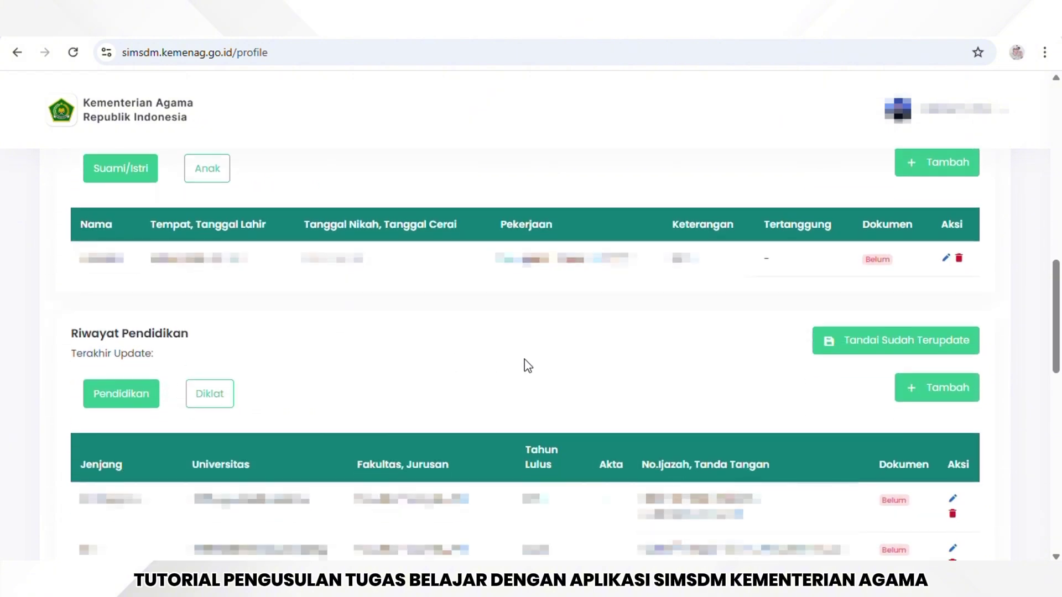
{"action": "left_click", "coordinate": [887, 349]}
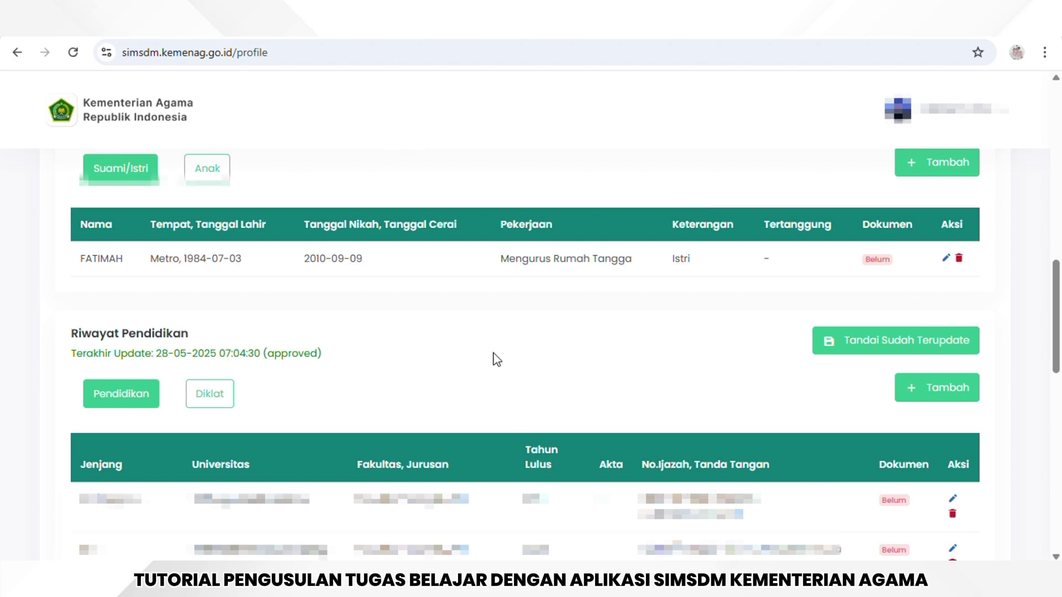
Step: Check the whole profile page, including the work history and the last update line of each section
{"action": "scroll", "coordinate": [495, 357], "scroll_direction": "down", "scroll_amount": 15}
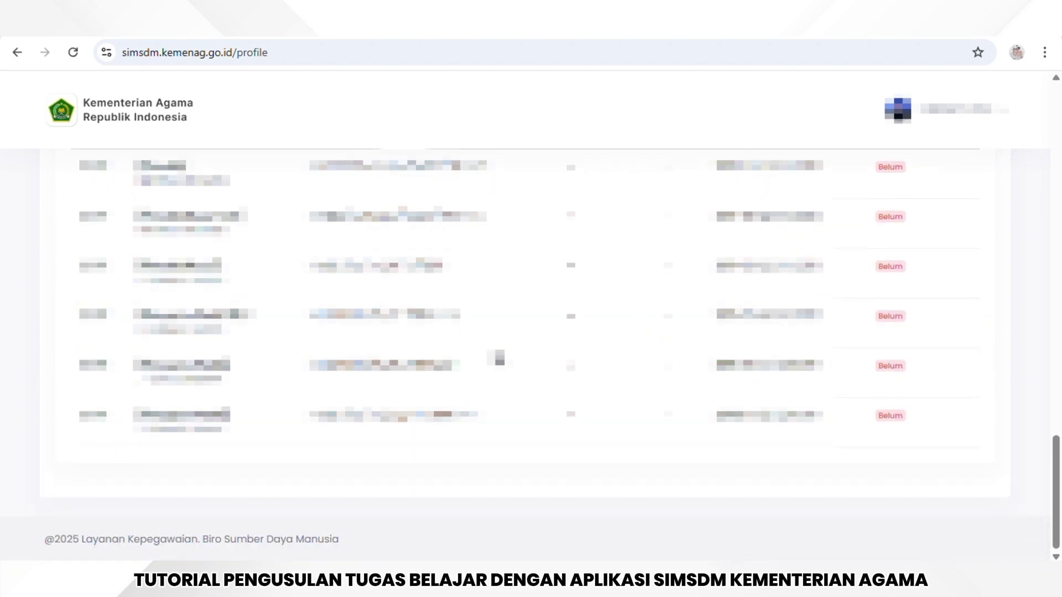
{"action": "scroll", "coordinate": [500, 358], "scroll_direction": "up", "scroll_amount": 10}
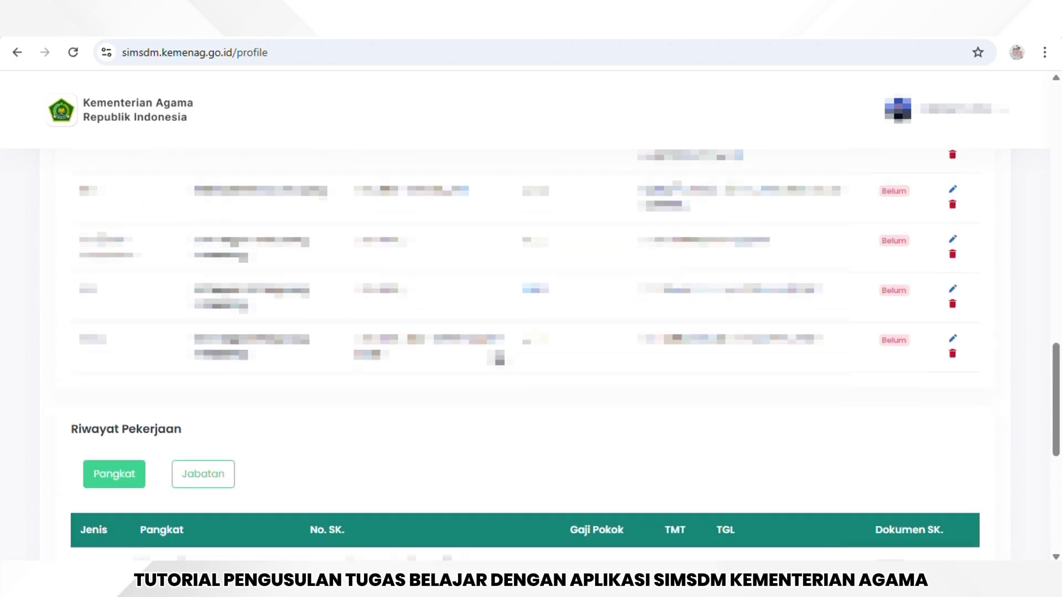
{"action": "scroll", "coordinate": [497, 354], "scroll_direction": "up", "scroll_amount": 15}
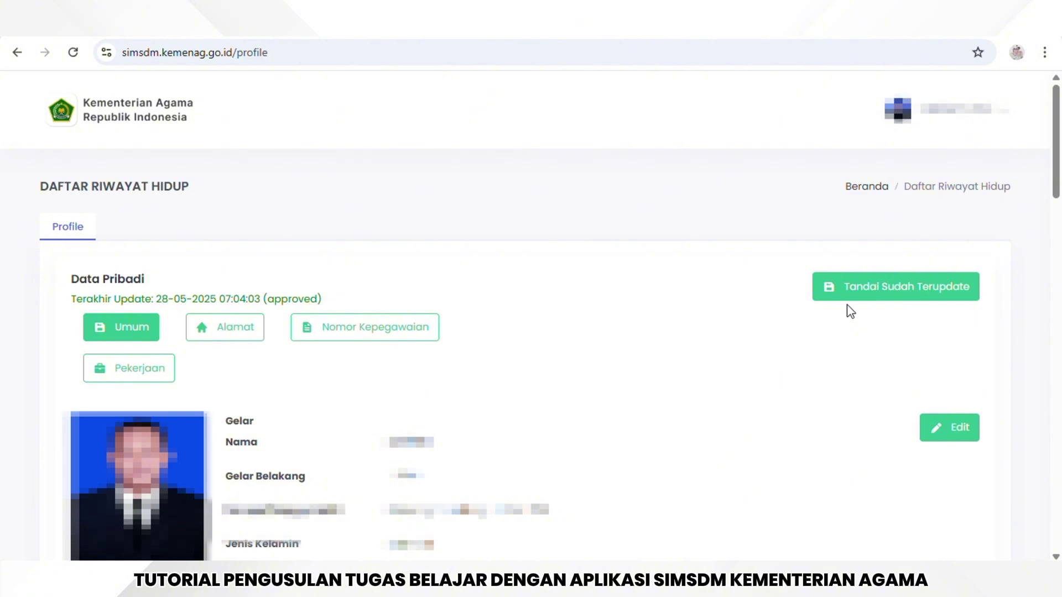
{"action": "scroll", "coordinate": [813, 338], "scroll_direction": "down", "scroll_amount": 2}
{"action": "scroll", "coordinate": [393, 240], "scroll_direction": "down", "scroll_amount": 10}
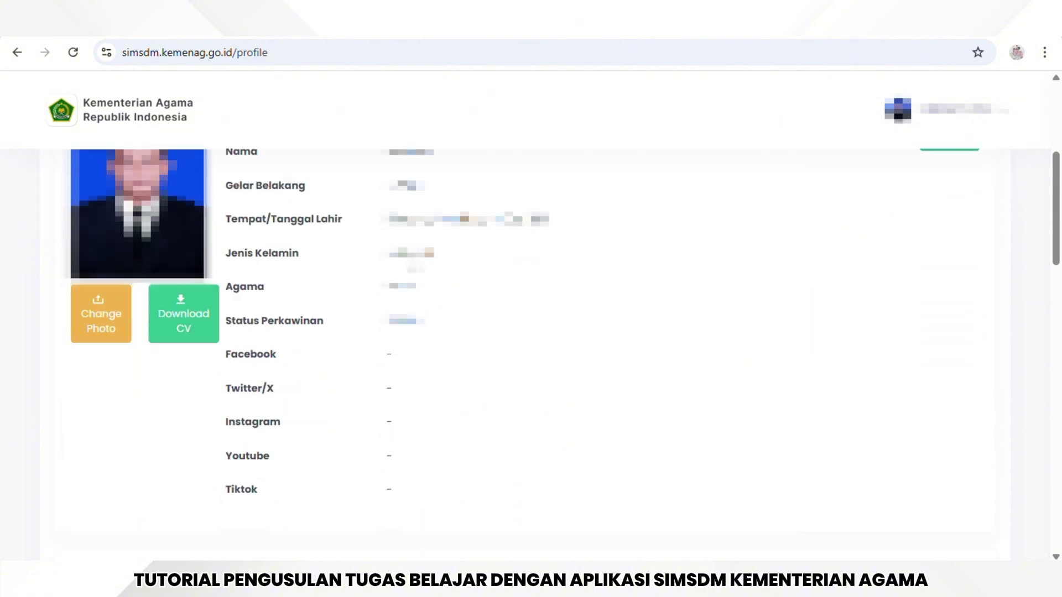
{"action": "scroll", "coordinate": [411, 297], "scroll_direction": "down", "scroll_amount": 3}
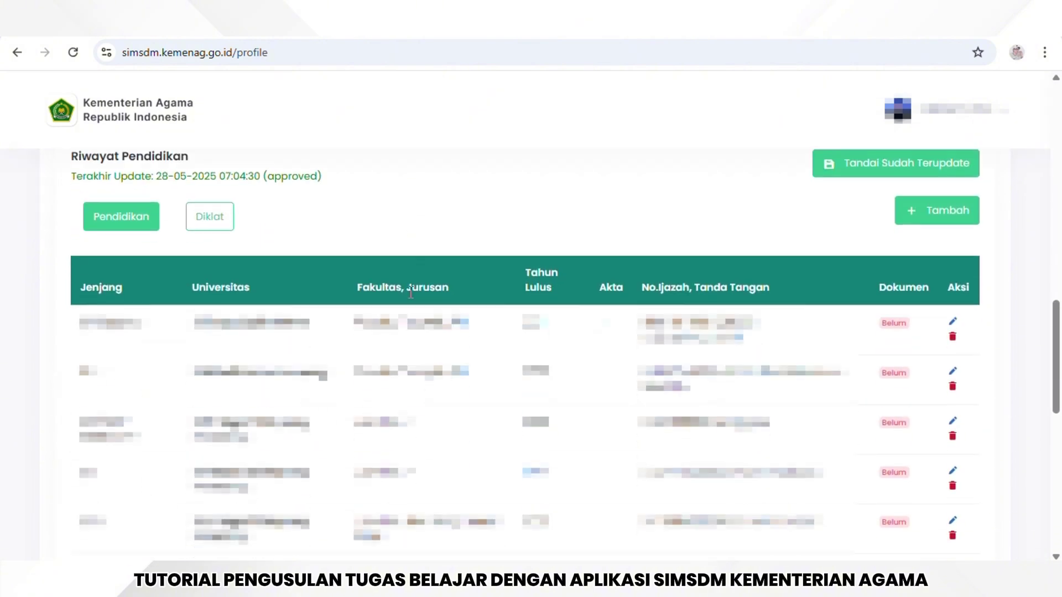
{"action": "scroll", "coordinate": [412, 299], "scroll_direction": "up", "scroll_amount": 5}
{"action": "scroll", "coordinate": [416, 301], "scroll_direction": "up", "scroll_amount": 10}
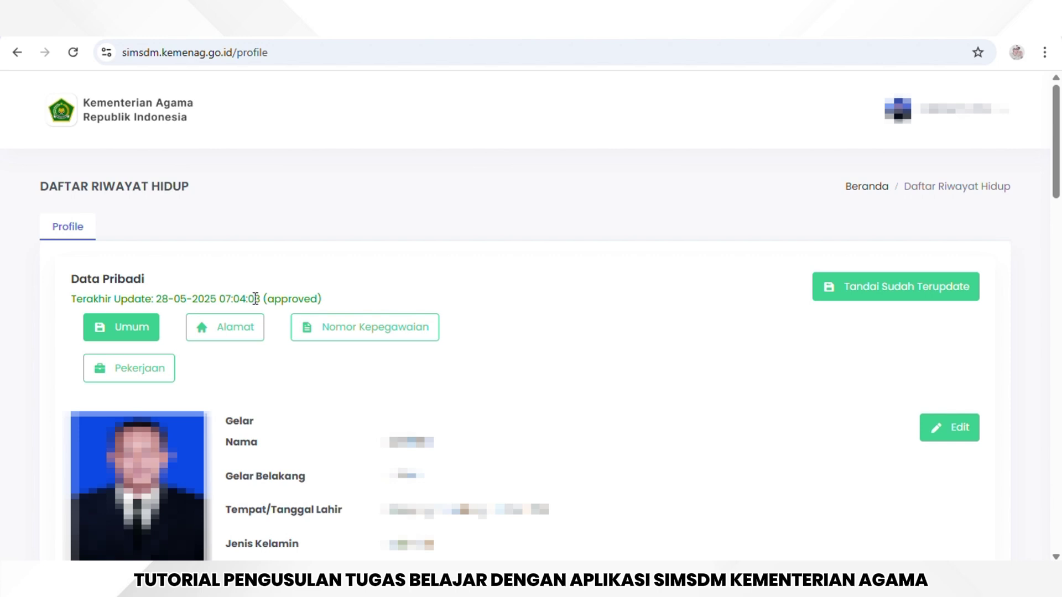
{"action": "left_click_drag", "start_coordinate": [255, 299], "coordinate": [330, 307]}
{"action": "left_click", "coordinate": [446, 291]}
{"action": "scroll", "coordinate": [546, 173], "scroll_direction": "down", "scroll_amount": 5}
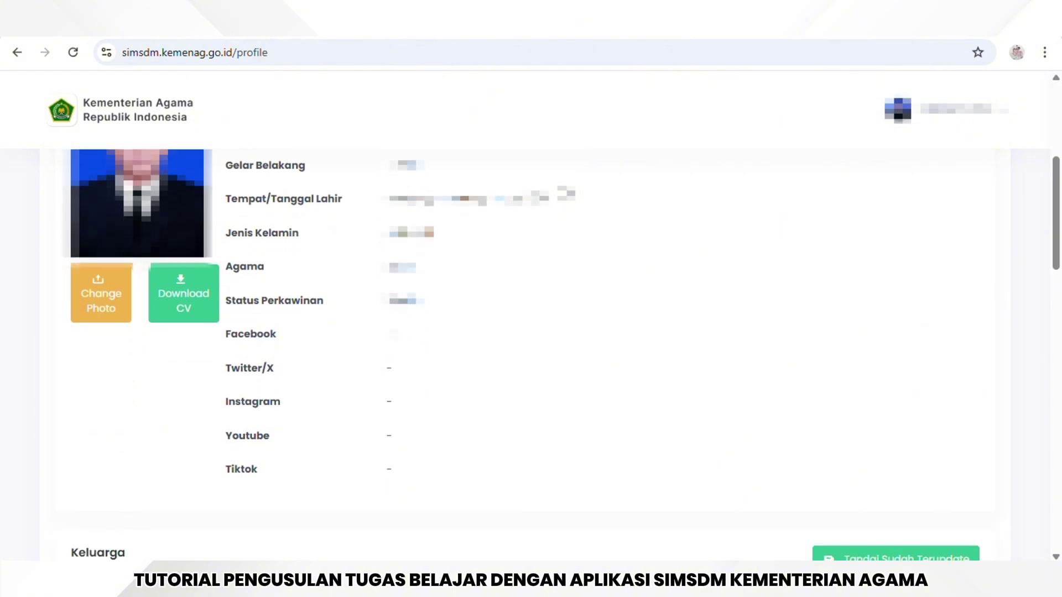
{"action": "scroll", "coordinate": [563, 187], "scroll_direction": "up", "scroll_amount": 5}
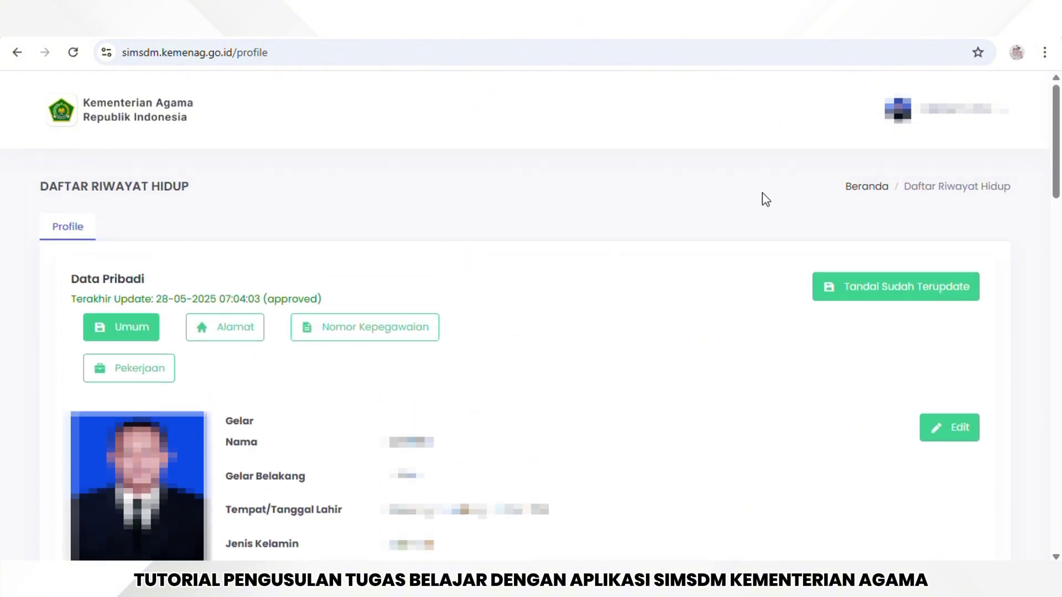
Step: Return to the Beranda page and start a new Permohonan Tugas Belajar in the Tugas Belajar service
{"action": "left_click", "coordinate": [864, 188]}
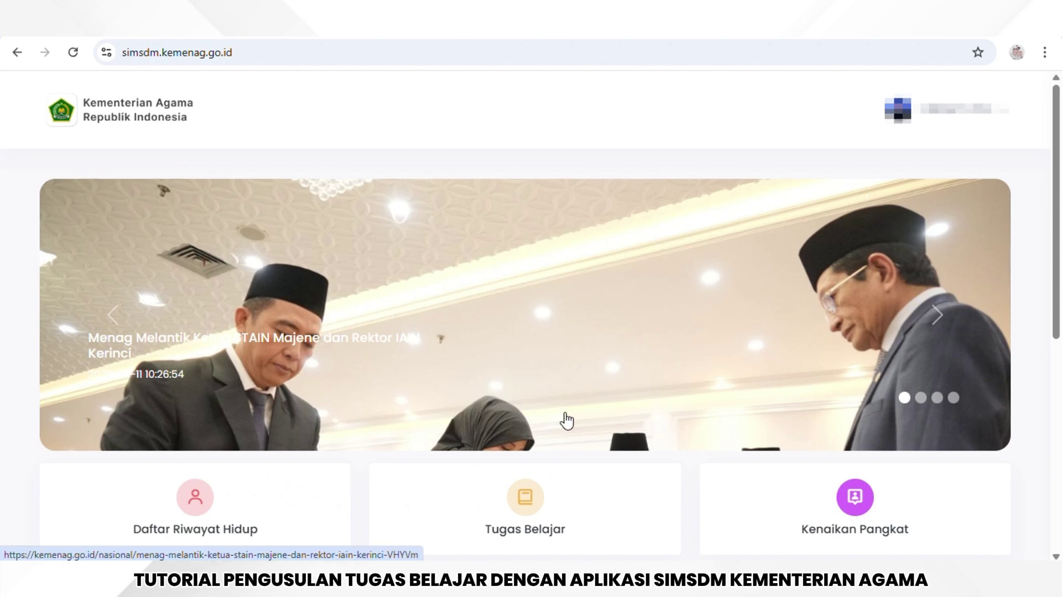
{"action": "left_click", "coordinate": [564, 518]}
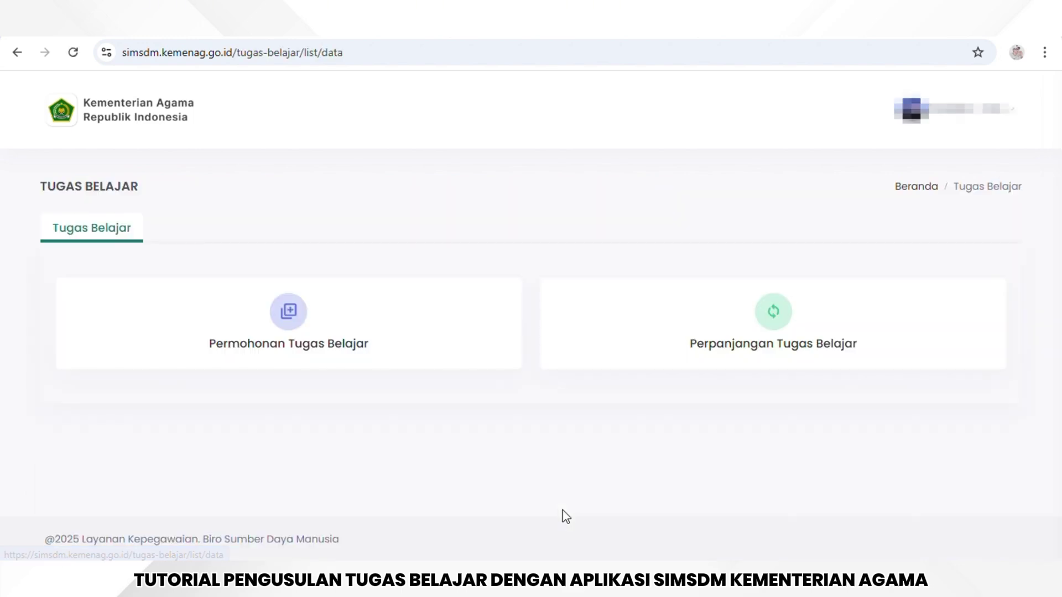
{"action": "left_click", "coordinate": [331, 323]}
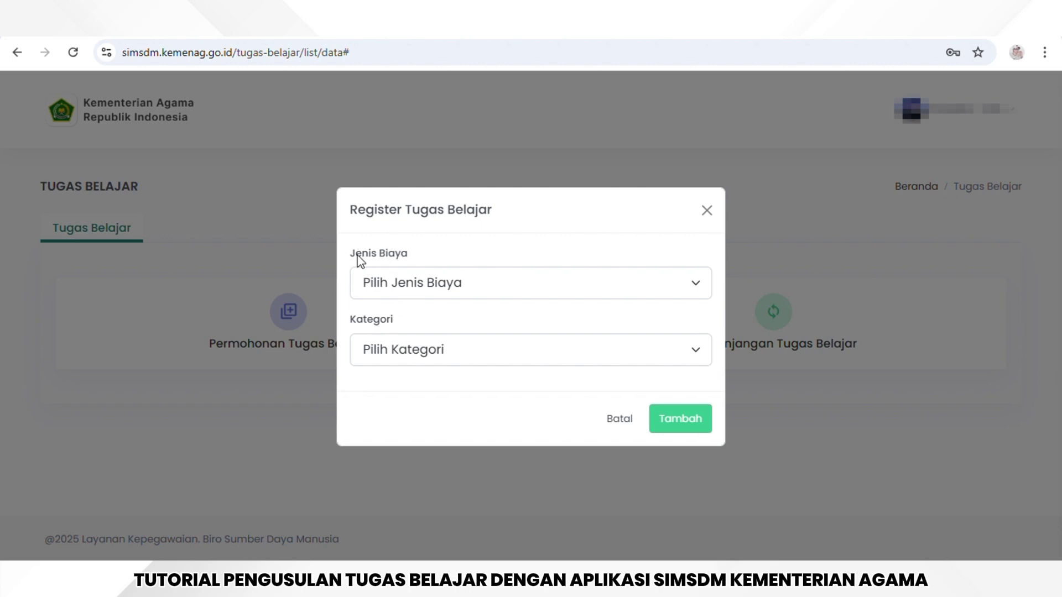
Step: Set the Jenis Biaya of the study assignment registration to "Tubel dengan biaya mandiri"
{"action": "left_click", "coordinate": [613, 282]}
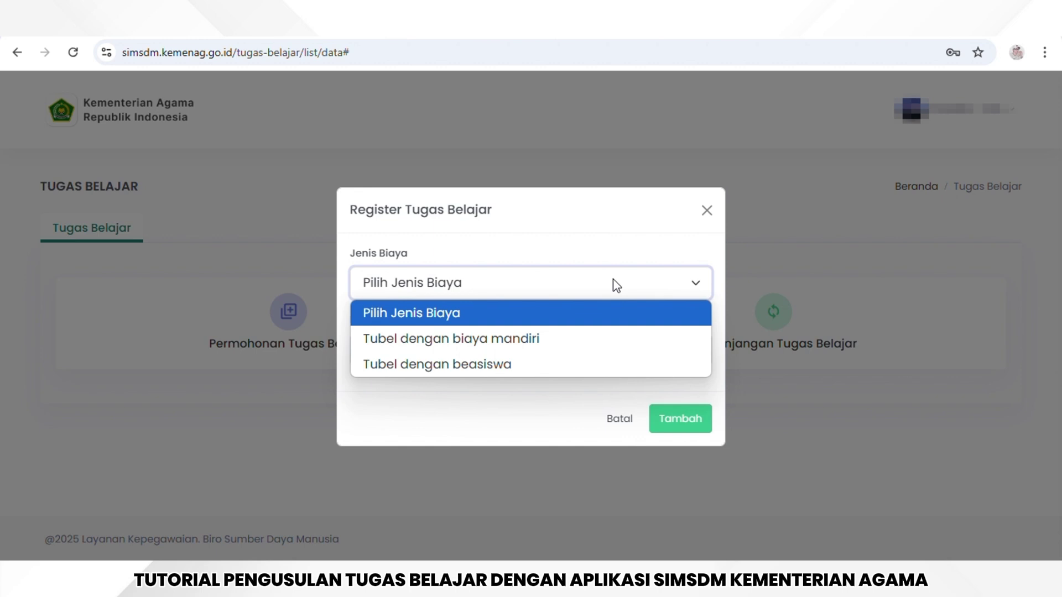
{"action": "left_click", "coordinate": [585, 260]}
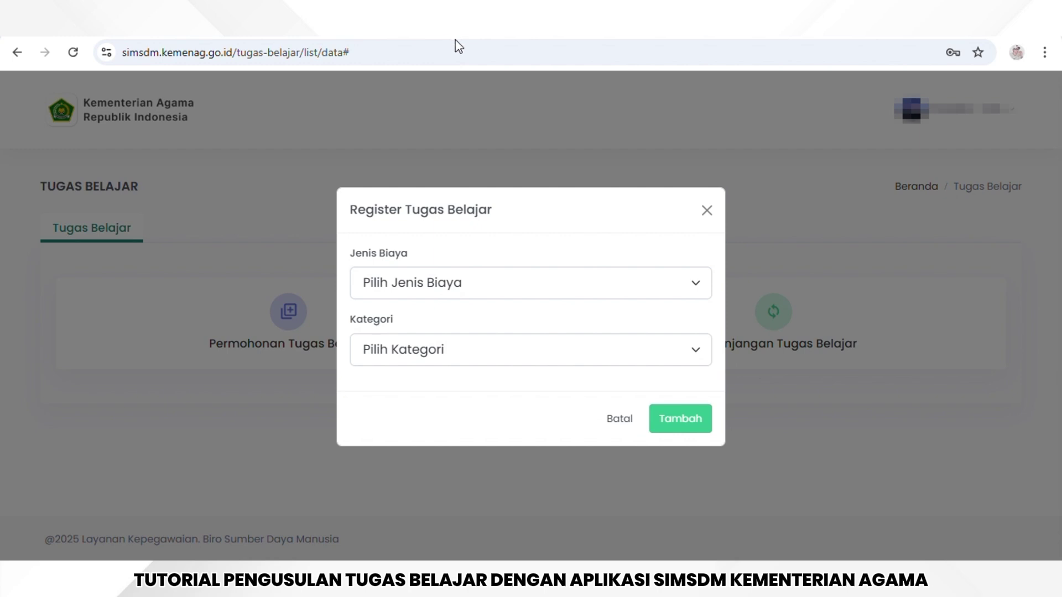
{"action": "left_click", "coordinate": [594, 290]}
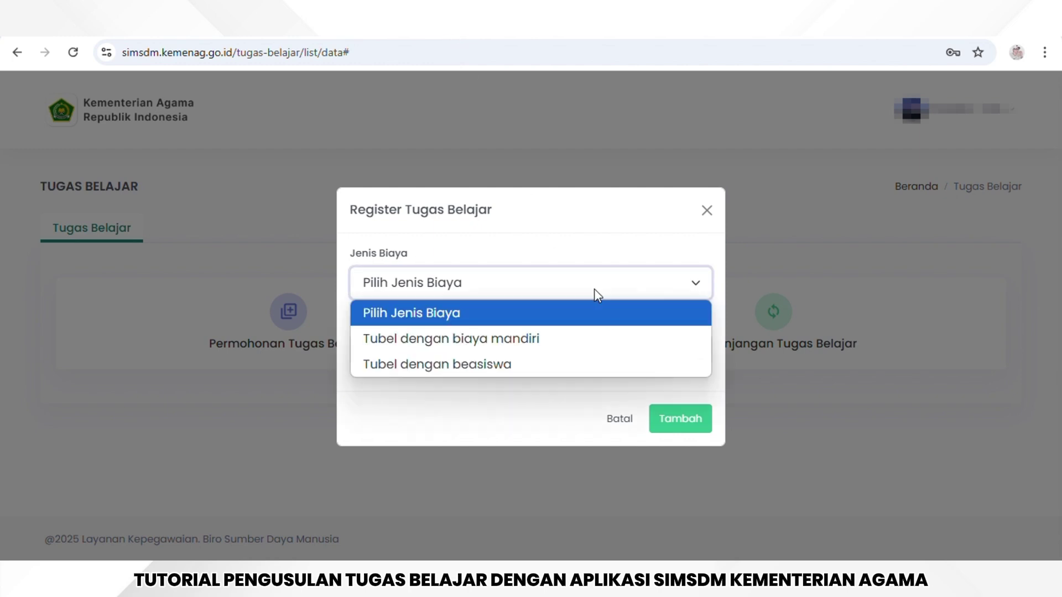
{"action": "left_click", "coordinate": [590, 339]}
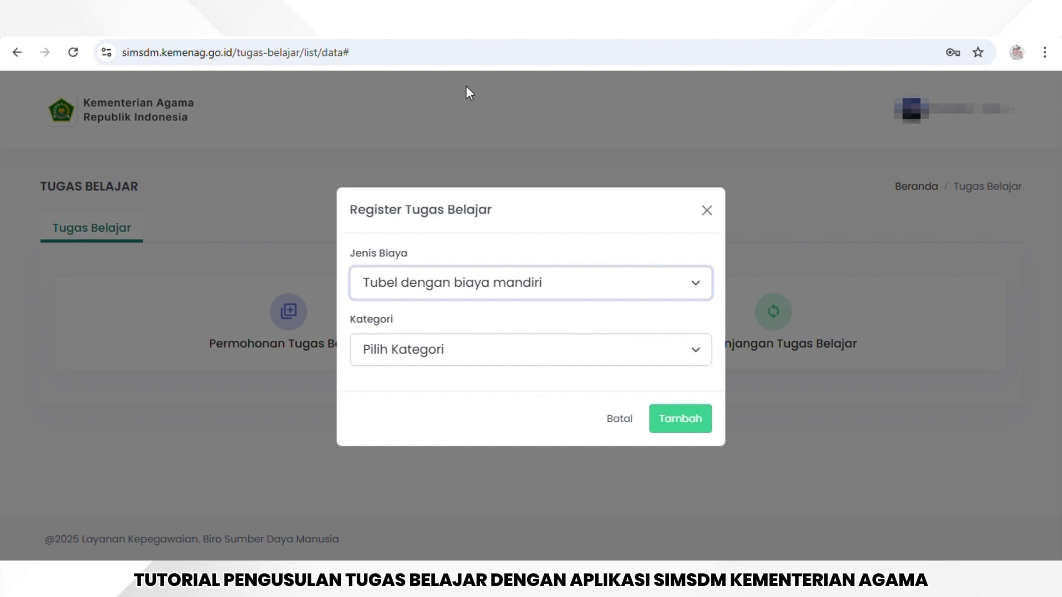
Step: Set the Kategori to "Kuliah di luar jam kerja" and add the registration to open its application form
{"action": "left_click", "coordinate": [527, 353]}
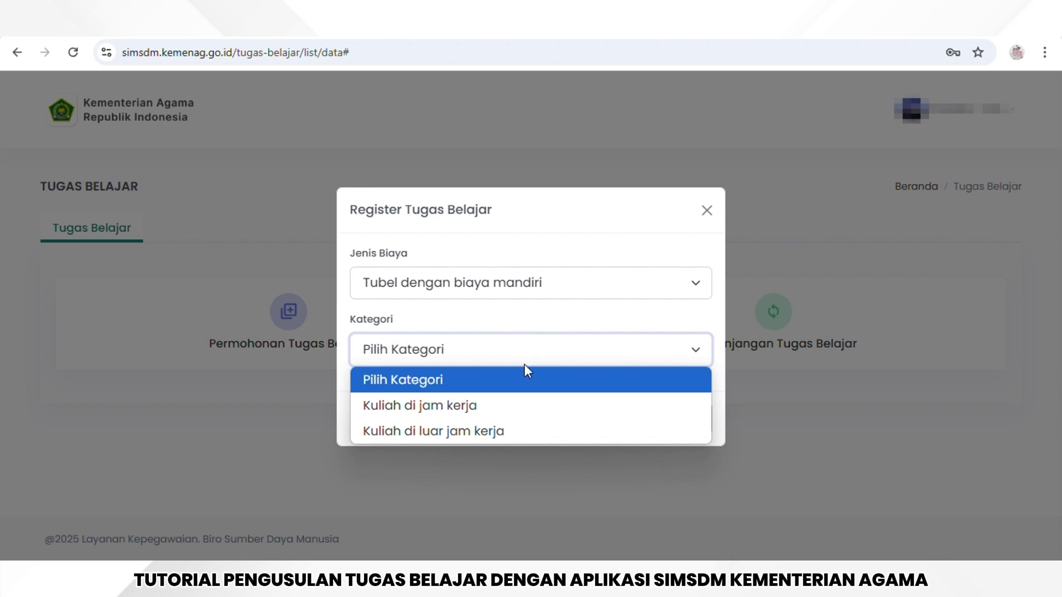
{"action": "left_click", "coordinate": [522, 433]}
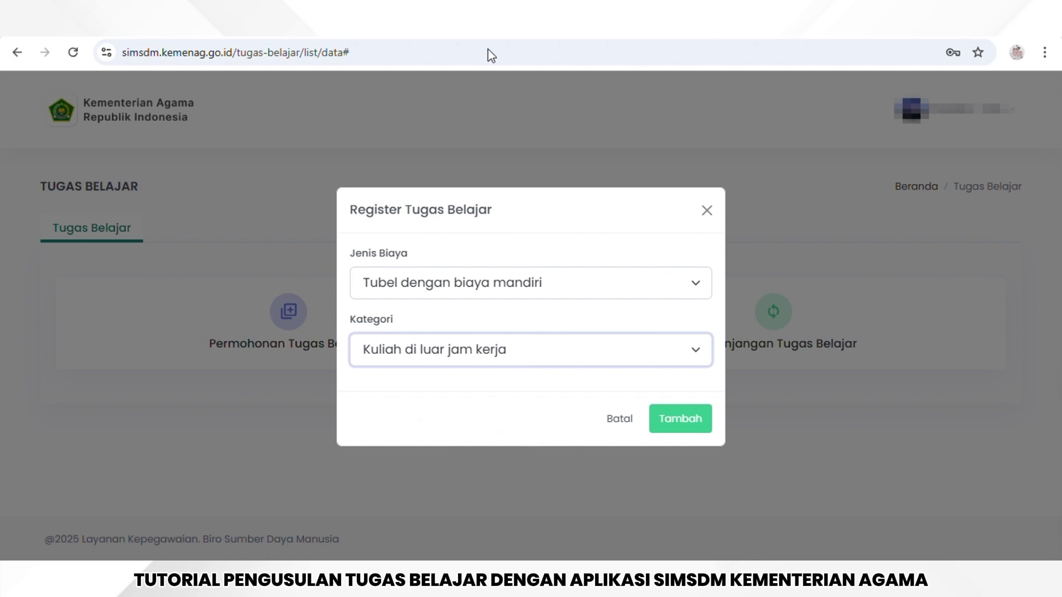
{"action": "left_click", "coordinate": [449, 32]}
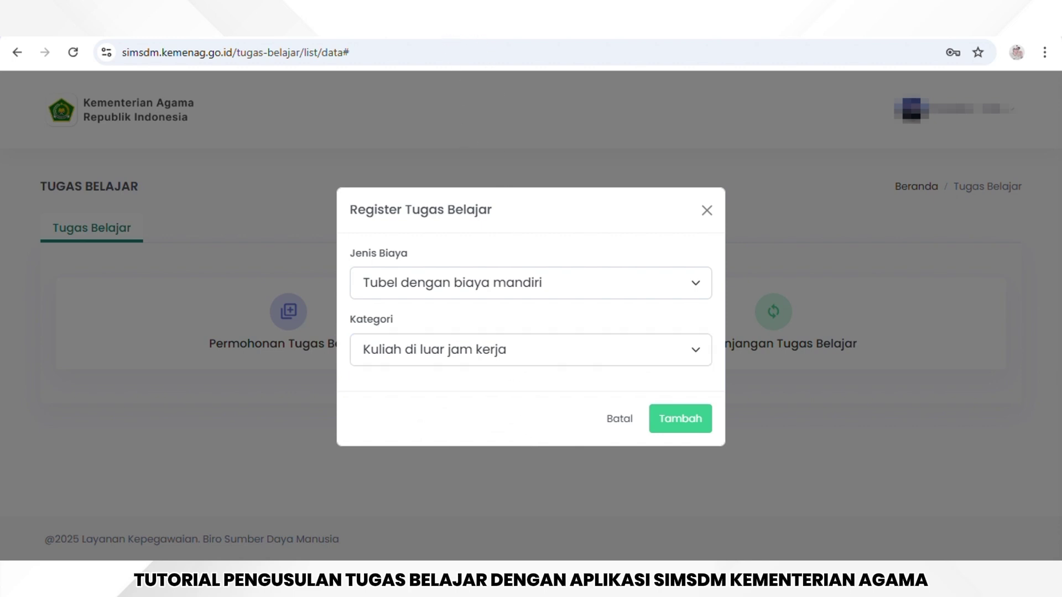
{"action": "left_click", "coordinate": [689, 426]}
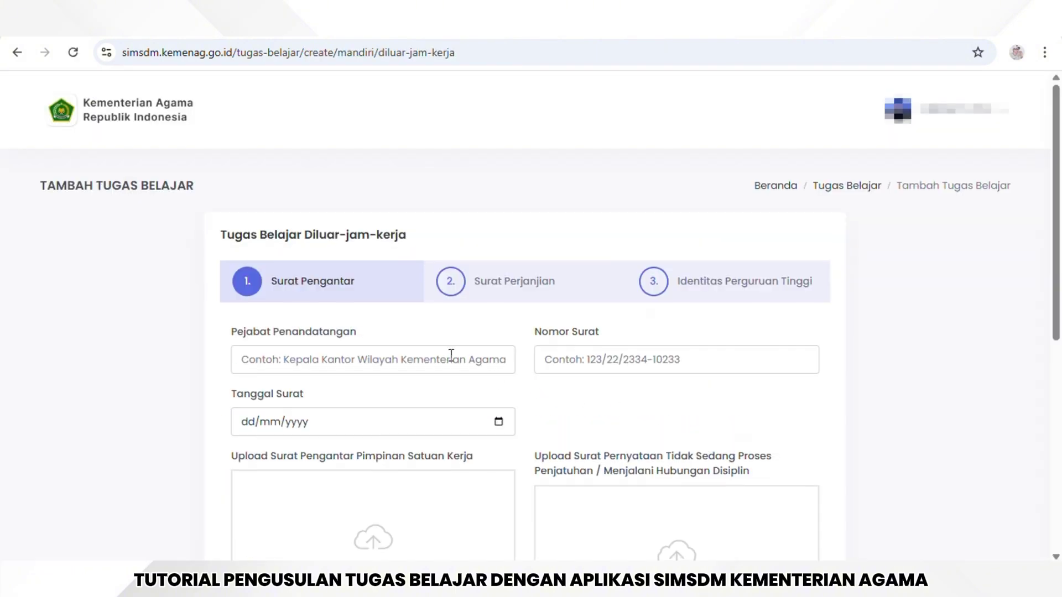
Step: Look through the fields and document uploads required in the Surat Pengantar section of the application form
{"action": "scroll", "coordinate": [451, 356], "scroll_direction": "down", "scroll_amount": 2}
{"action": "scroll", "coordinate": [450, 355], "scroll_direction": "up", "scroll_amount": 2}
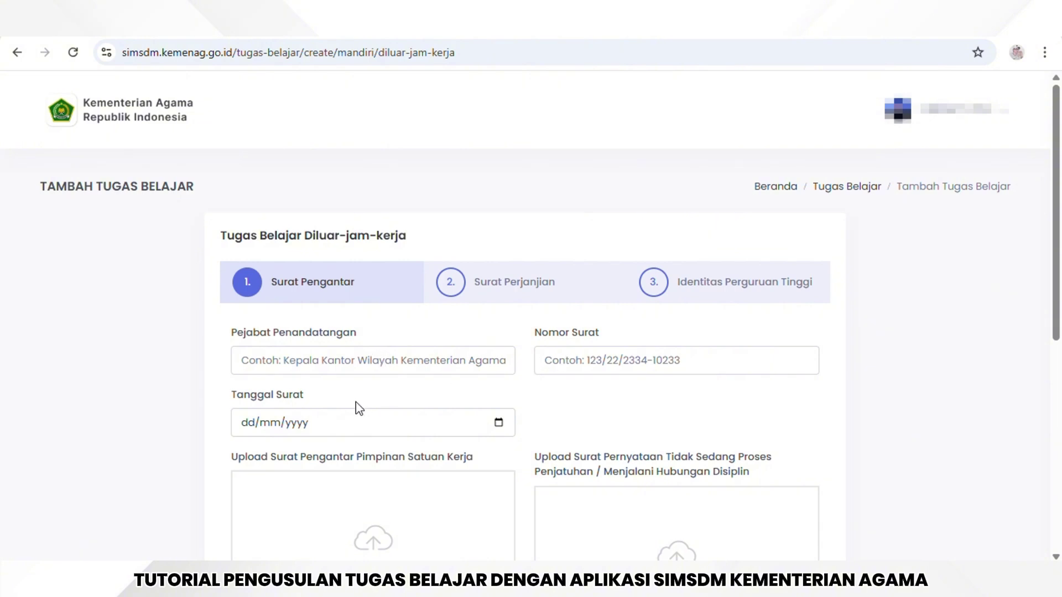
{"action": "scroll", "coordinate": [360, 408], "scroll_direction": "down", "scroll_amount": 3}
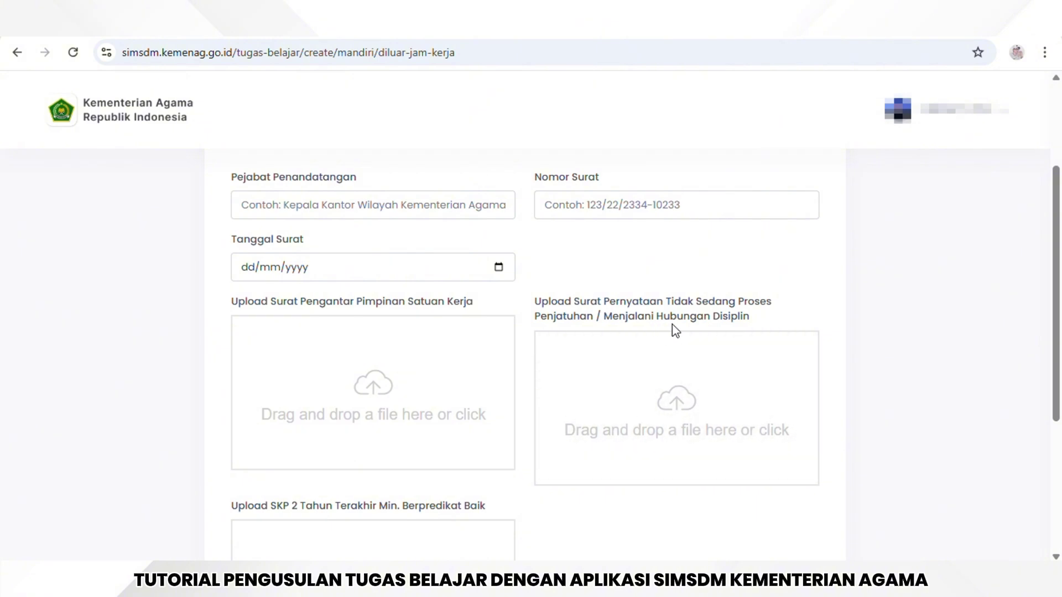
{"action": "scroll", "coordinate": [695, 330], "scroll_direction": "down", "scroll_amount": 3}
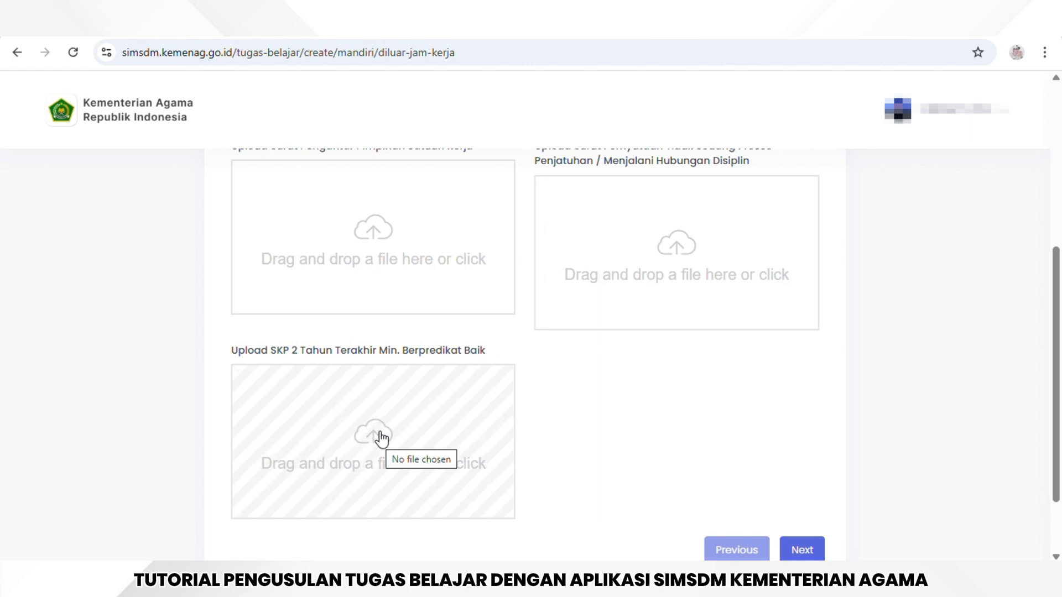
{"action": "scroll", "coordinate": [408, 426], "scroll_direction": "up", "scroll_amount": 6}
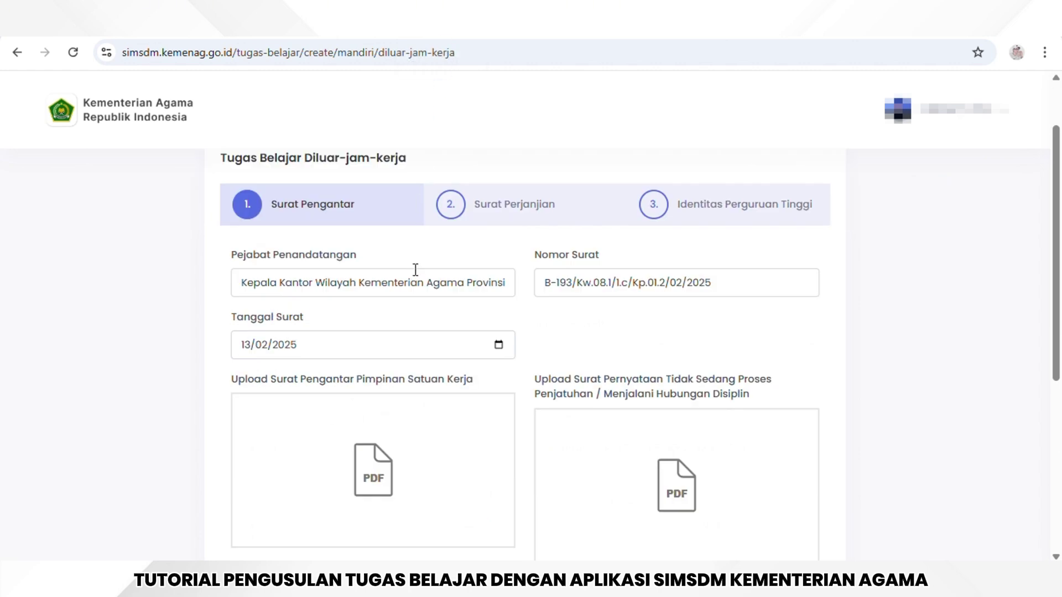
Step: Attach the "SKP 2 Tahun Terakhir" PDF to the SKP upload and continue to the Surat Perjanjian section
{"action": "scroll", "coordinate": [471, 339], "scroll_direction": "down", "scroll_amount": 3}
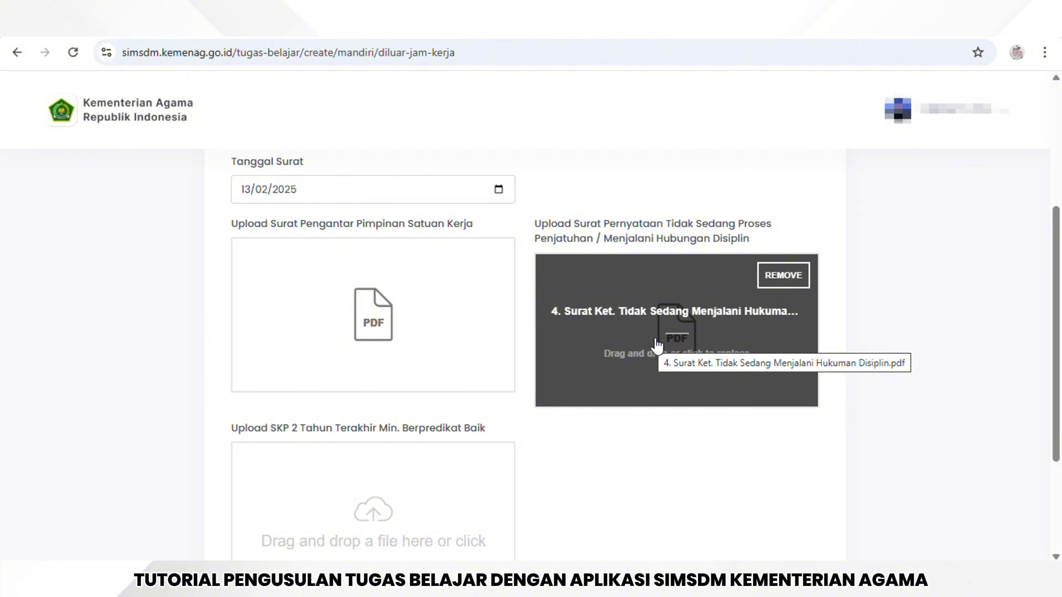
{"action": "left_click", "coordinate": [394, 522]}
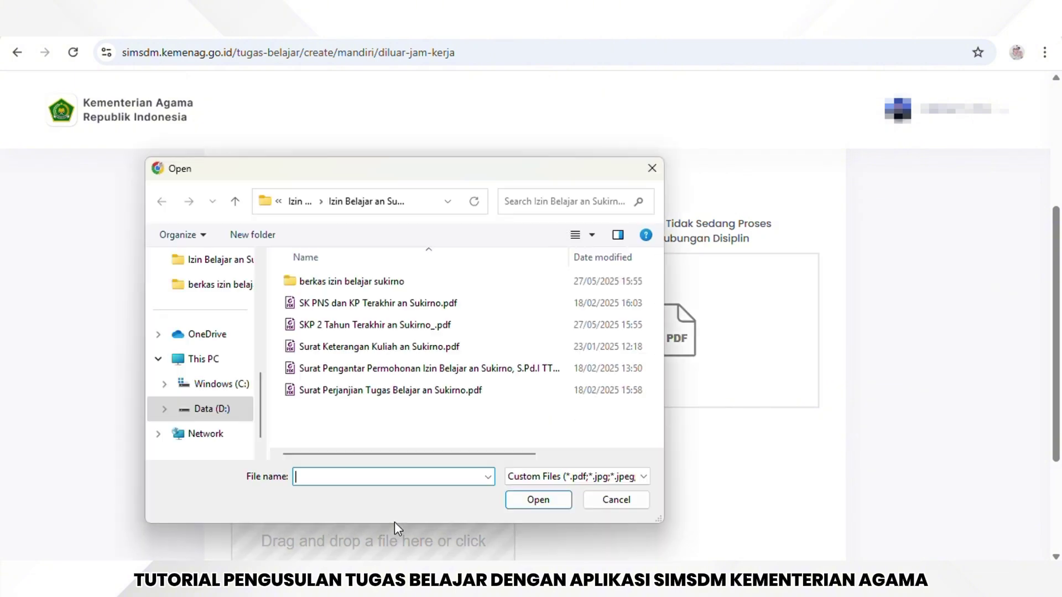
{"action": "left_click", "coordinate": [434, 325]}
{"action": "left_click", "coordinate": [537, 501]}
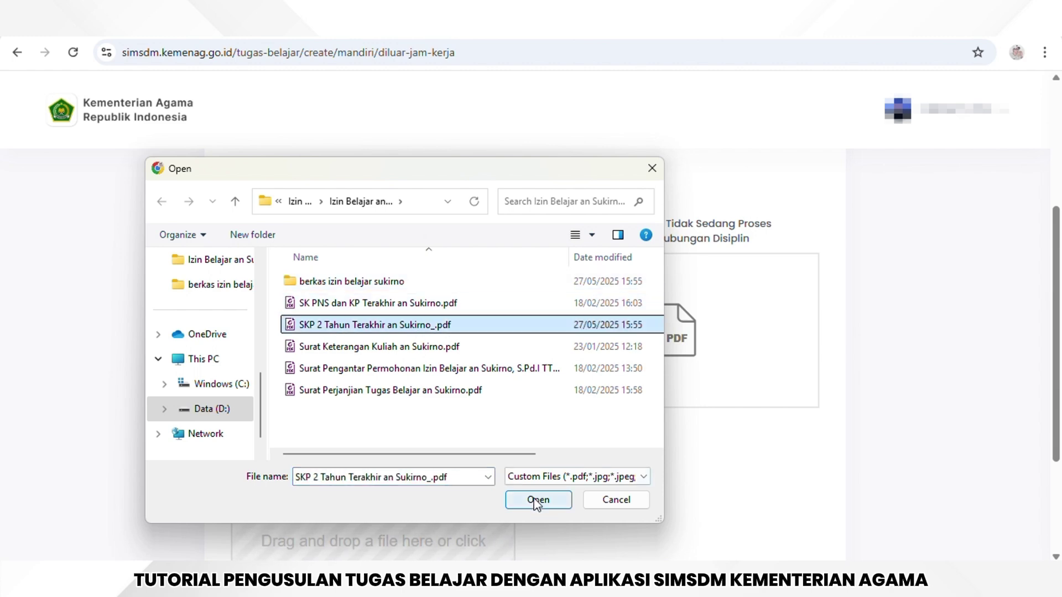
{"action": "scroll", "coordinate": [606, 463], "scroll_direction": "down", "scroll_amount": 3}
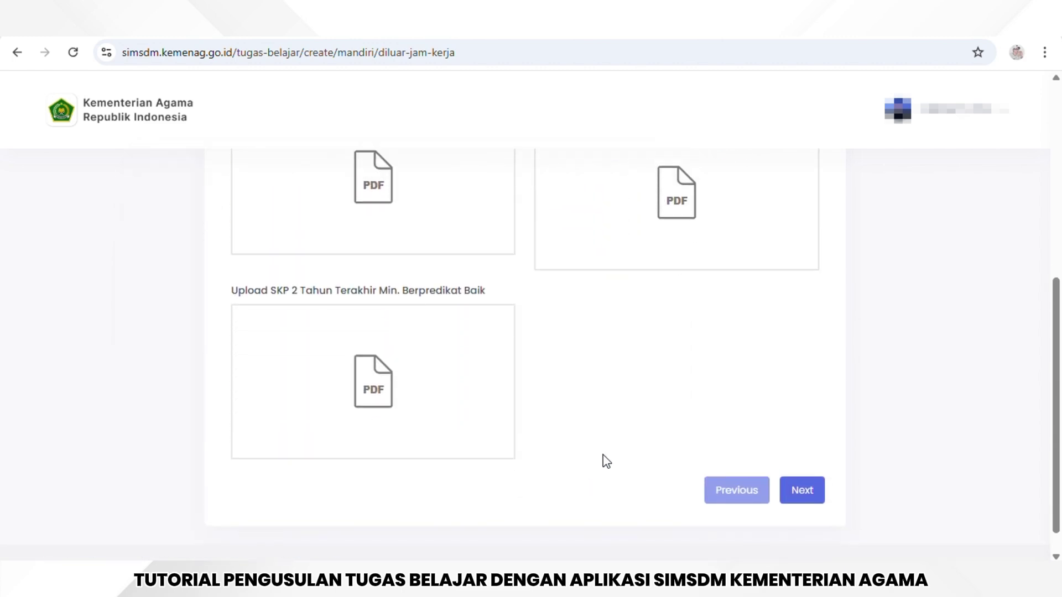
{"action": "scroll", "coordinate": [605, 460], "scroll_direction": "down", "scroll_amount": 5}
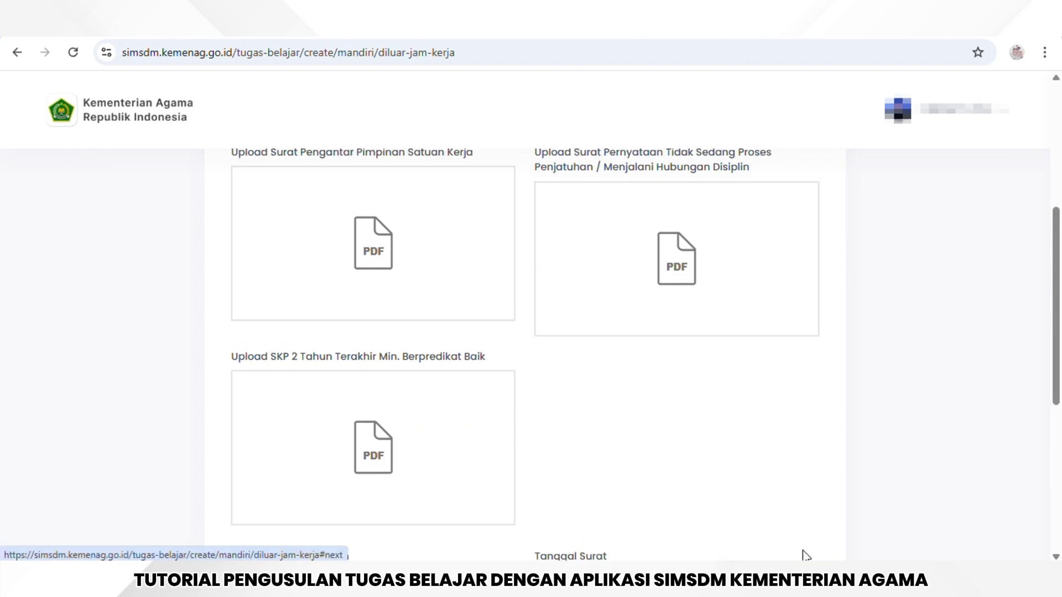
{"action": "left_click", "coordinate": [802, 550]}
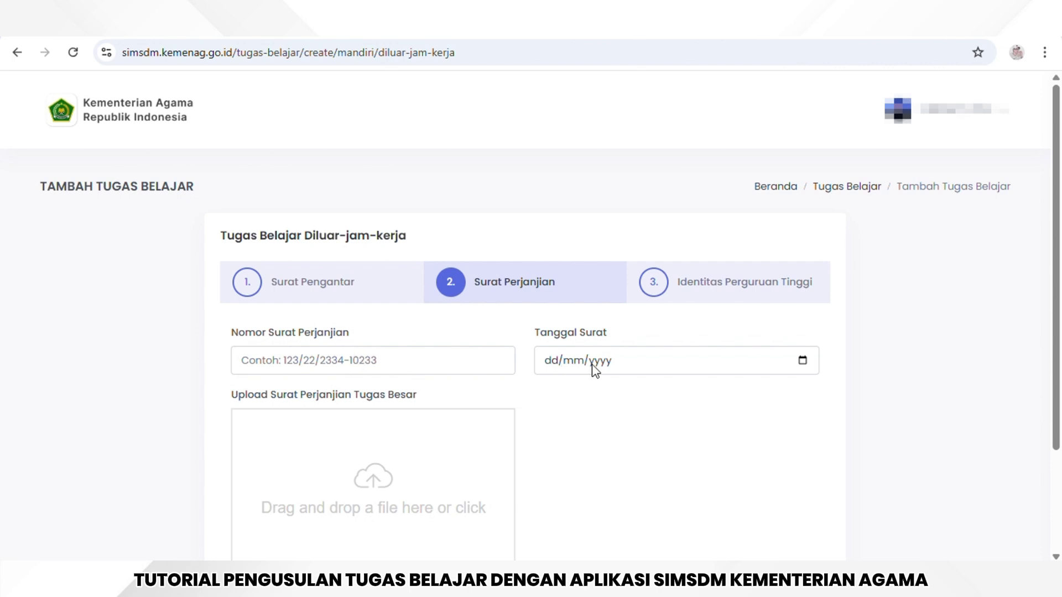
Step: Attach the "Surat Perjanjian Tugas Belajar" PDF to the agreement letter upload and continue to the Identitas Perguruan Tinggi section
{"action": "scroll", "coordinate": [623, 370], "scroll_direction": "down", "scroll_amount": 2}
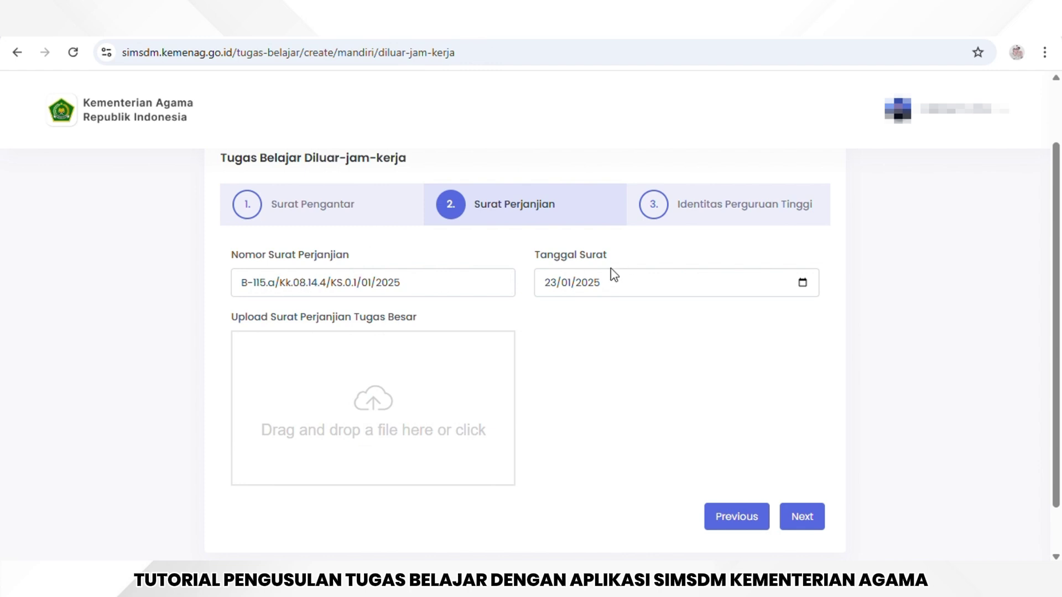
{"action": "left_click", "coordinate": [392, 403]}
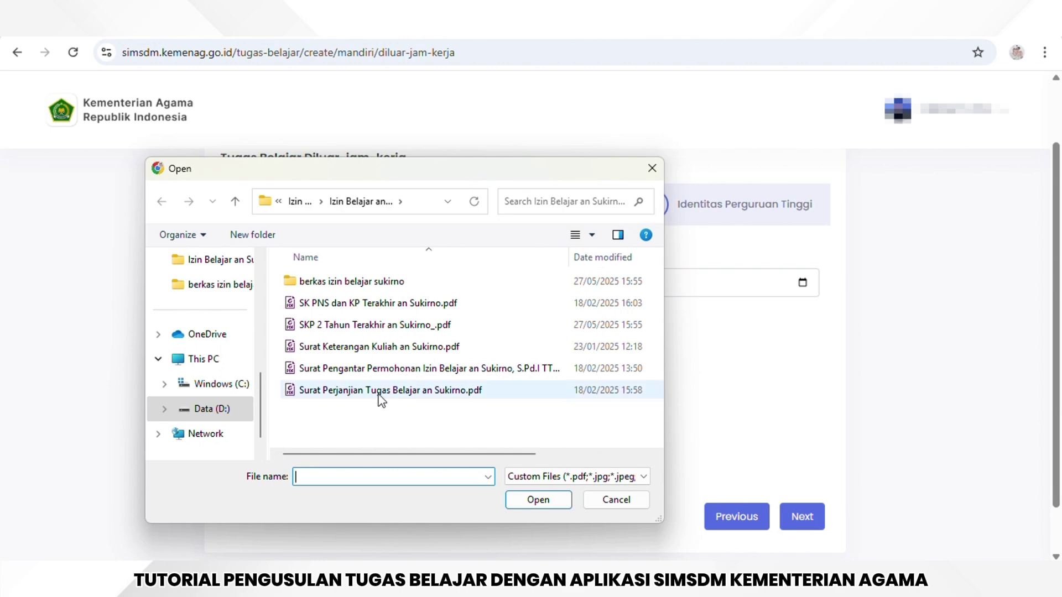
{"action": "left_click", "coordinate": [381, 394]}
{"action": "left_click", "coordinate": [537, 499]}
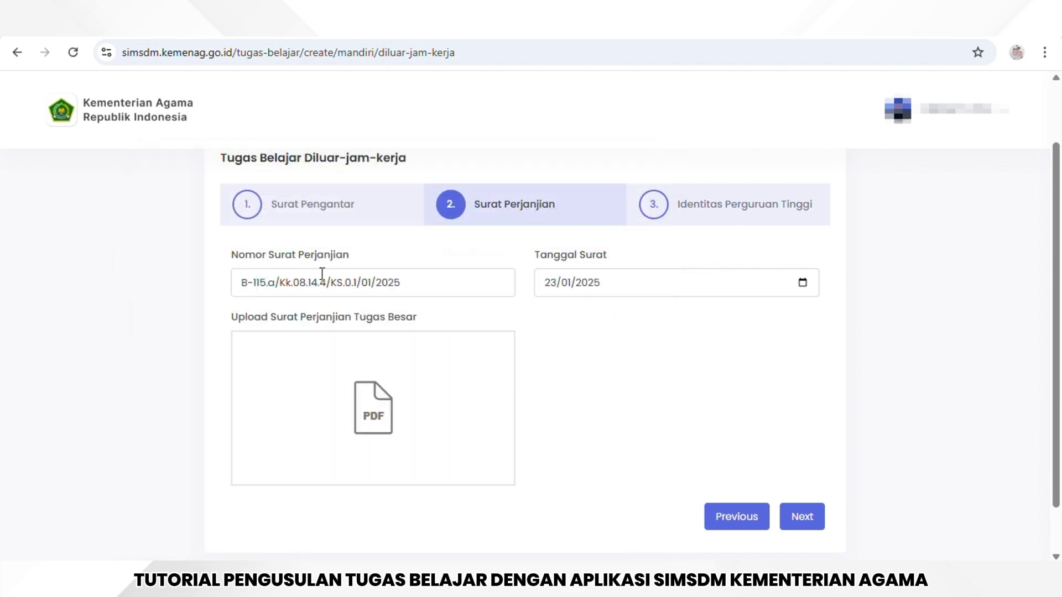
{"action": "left_click", "coordinate": [815, 520]}
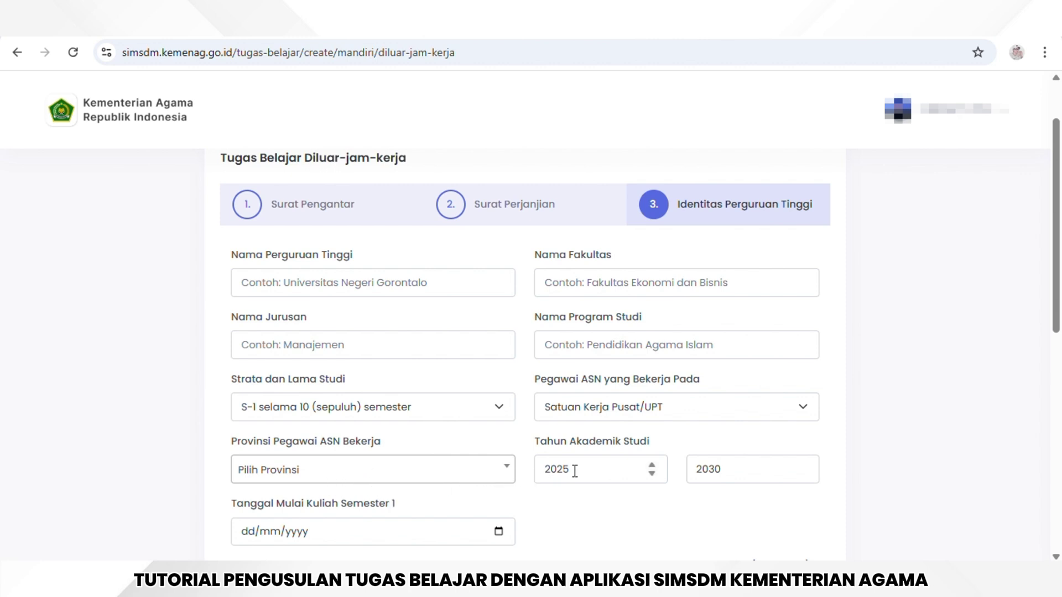
Step: Review the university, study program and academic year fields and the three document uploads in Identitas Perguruan Tinggi
{"action": "scroll", "coordinate": [578, 471], "scroll_direction": "down", "scroll_amount": 3}
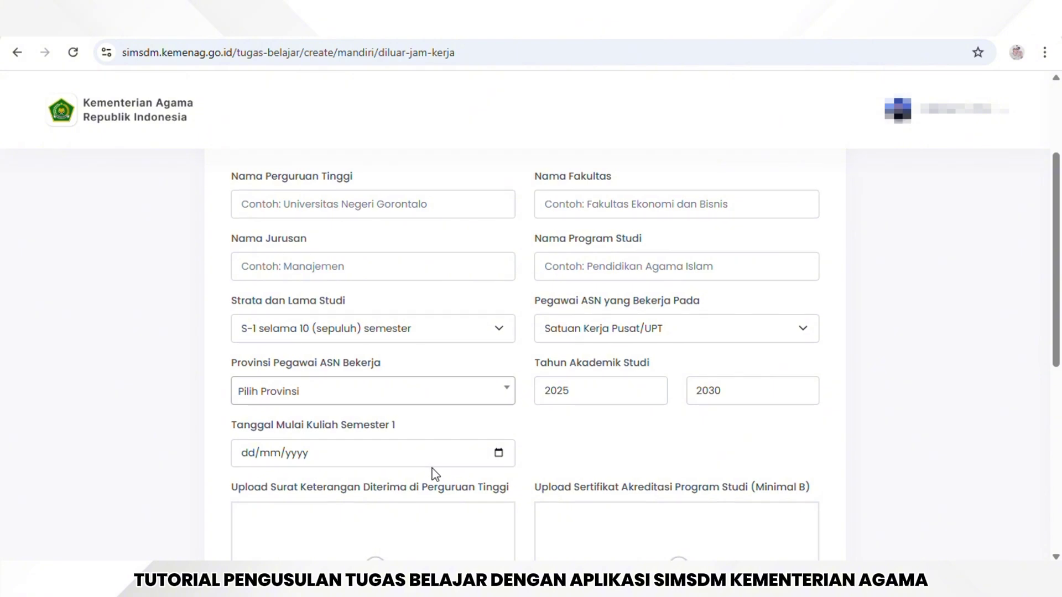
{"action": "scroll", "coordinate": [435, 474], "scroll_direction": "up", "scroll_amount": 3}
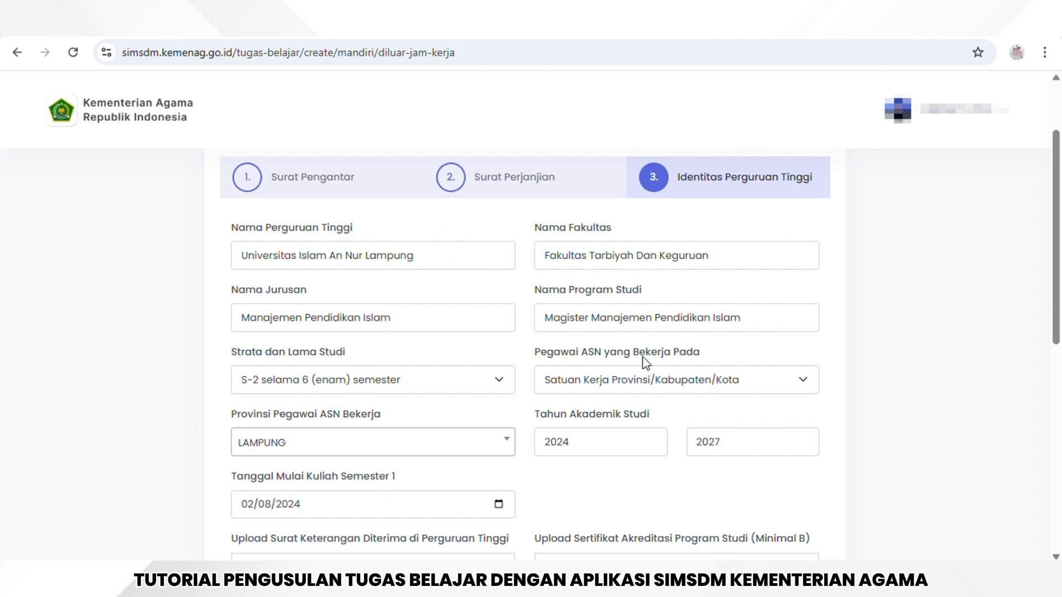
{"action": "scroll", "coordinate": [646, 377], "scroll_direction": "down", "scroll_amount": 1}
{"action": "scroll", "coordinate": [650, 396], "scroll_direction": "down", "scroll_amount": 5}
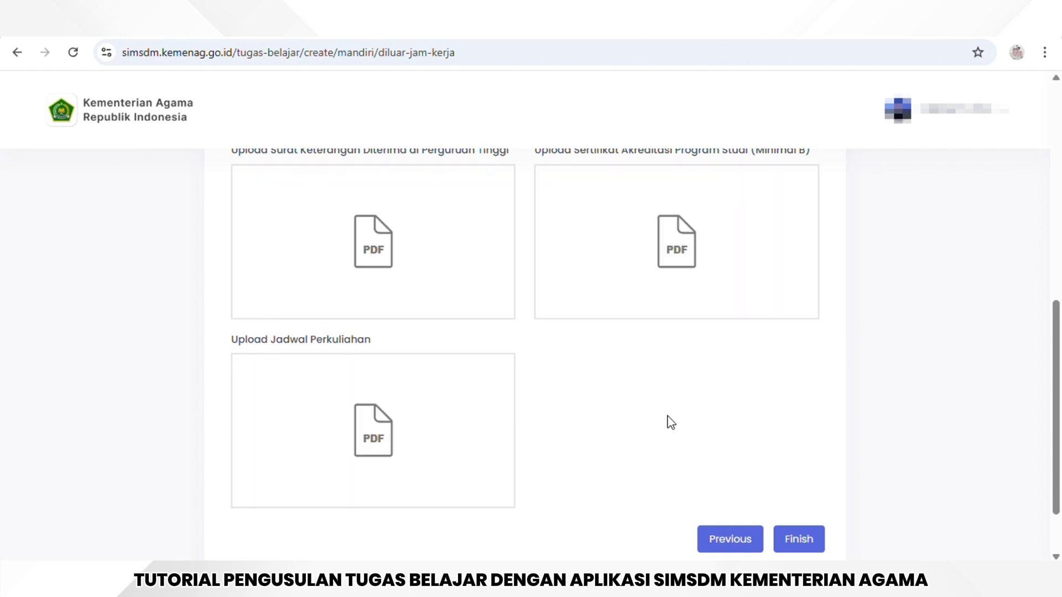
{"action": "scroll", "coordinate": [672, 421], "scroll_direction": "up", "scroll_amount": 1}
{"action": "scroll", "coordinate": [670, 422], "scroll_direction": "up", "scroll_amount": 6}
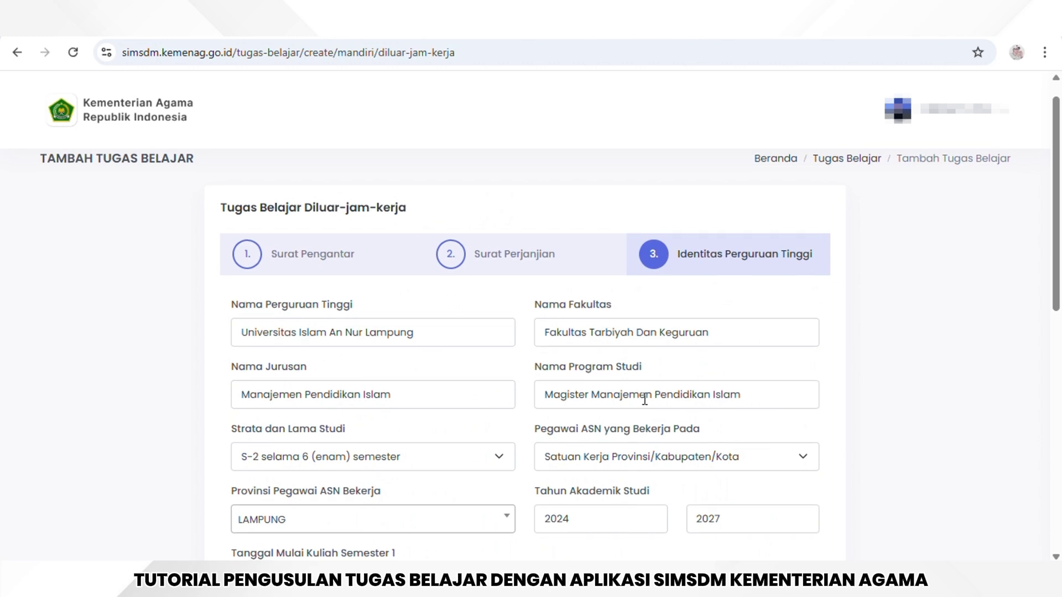
Step: Finish the form and submit it for verification with Ajukan Permohonan instead of saving a draft
{"action": "scroll", "coordinate": [645, 398], "scroll_direction": "down", "scroll_amount": 1}
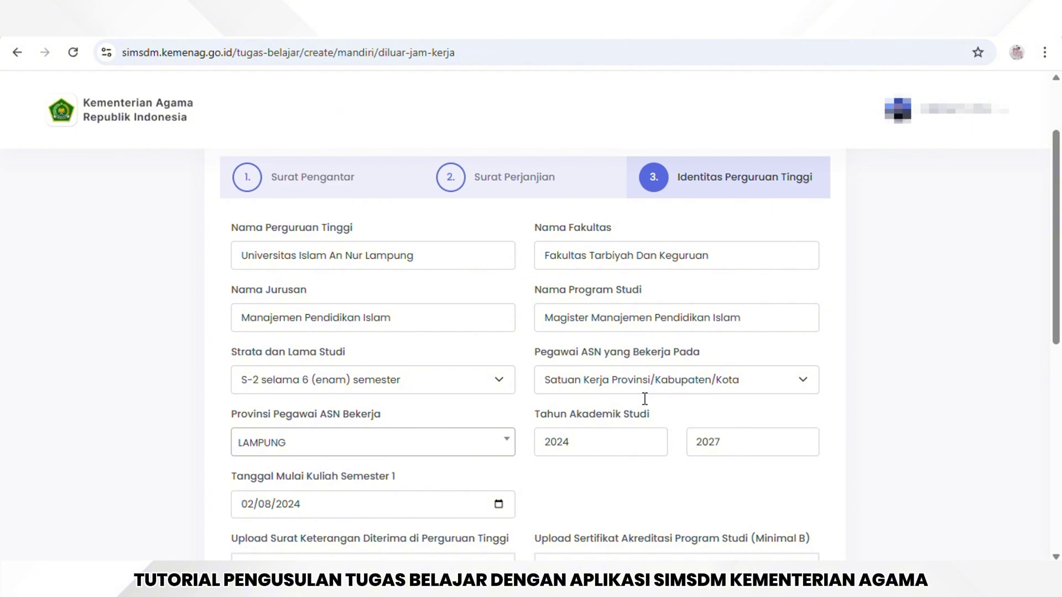
{"action": "scroll", "coordinate": [644, 401], "scroll_direction": "down", "scroll_amount": 6}
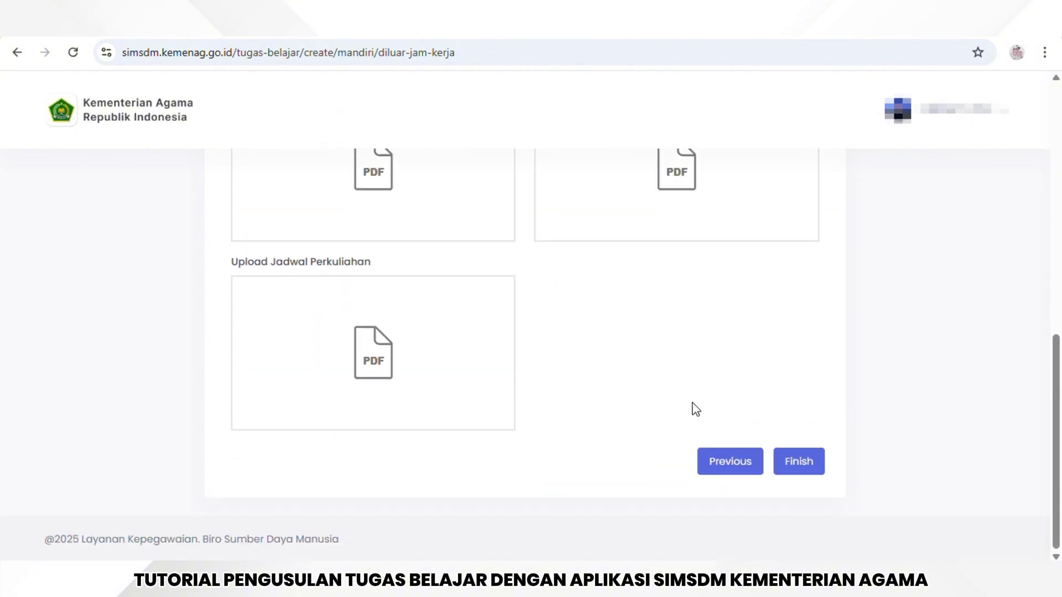
{"action": "left_click", "coordinate": [804, 460]}
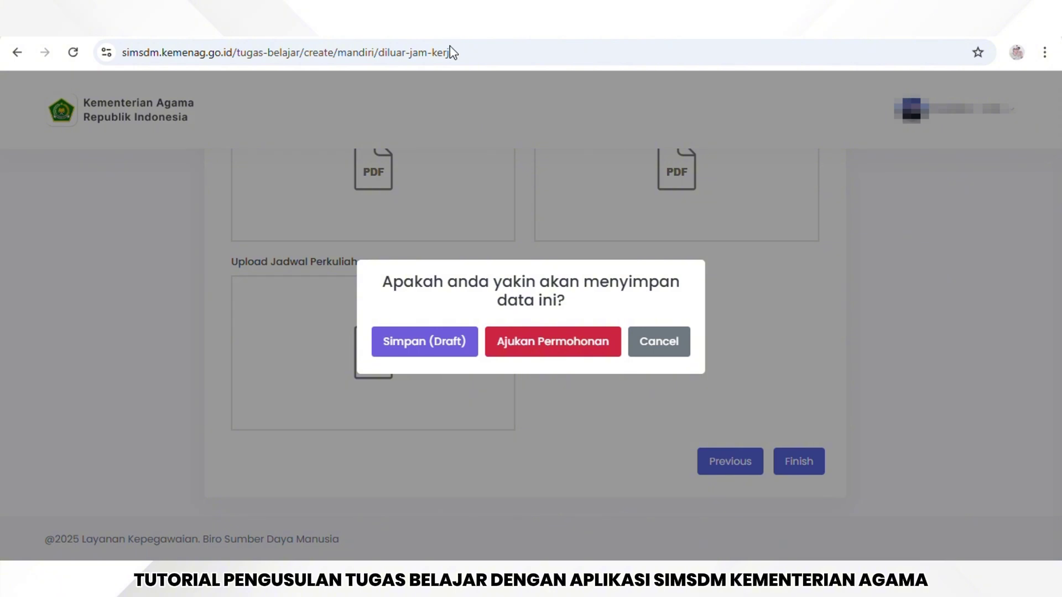
{"action": "left_click", "coordinate": [568, 350]}
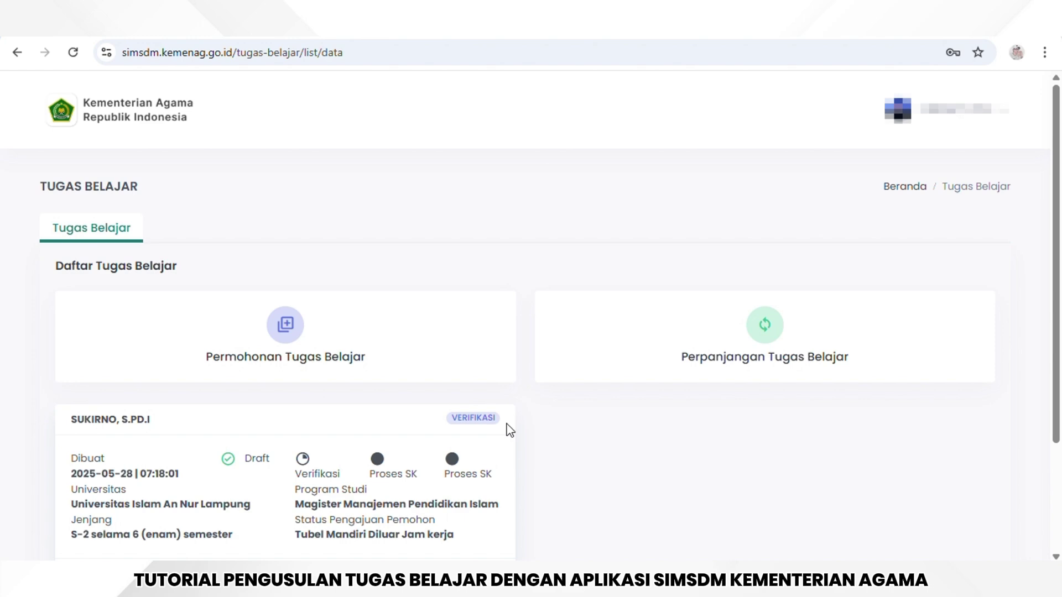
Step: Check the tracking status of the submitted application in the Daftar Tugas Belajar and close the status window
{"action": "scroll", "coordinate": [512, 426], "scroll_direction": "down", "scroll_amount": 3}
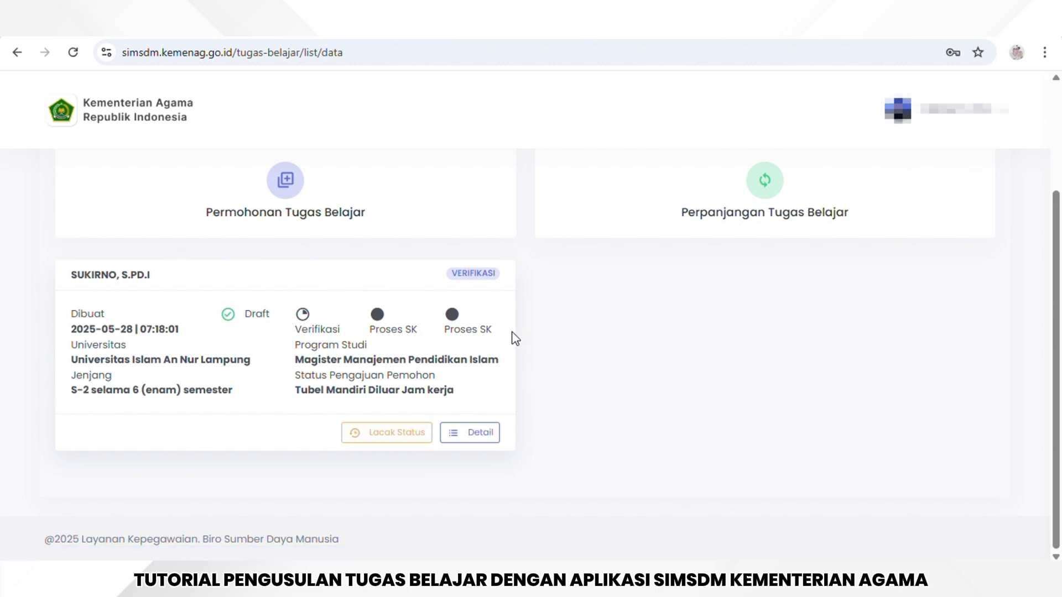
{"action": "left_click", "coordinate": [406, 440]}
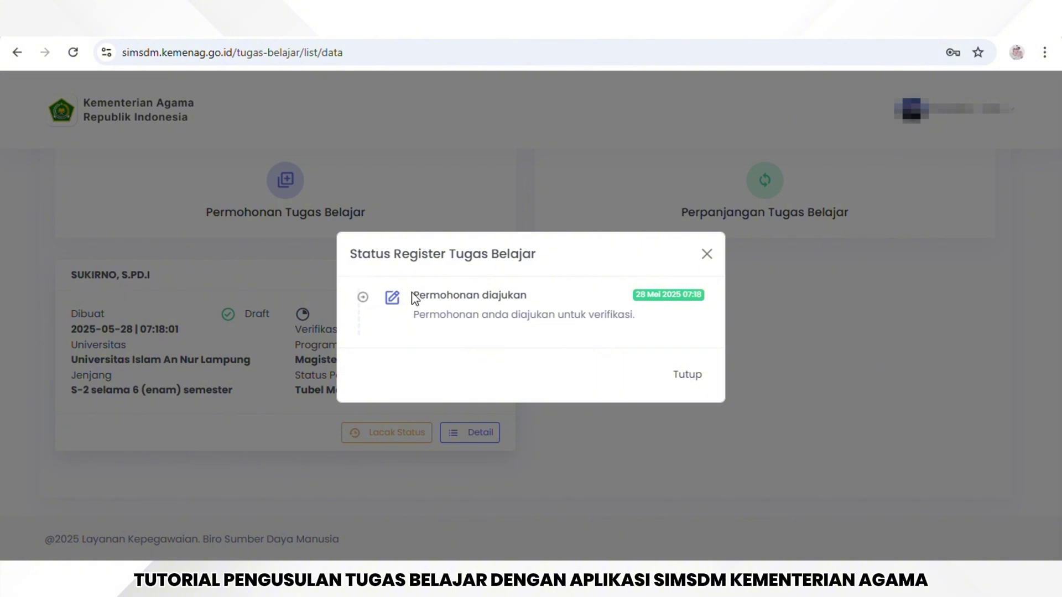
{"action": "left_click_drag", "start_coordinate": [414, 297], "coordinate": [530, 301]}
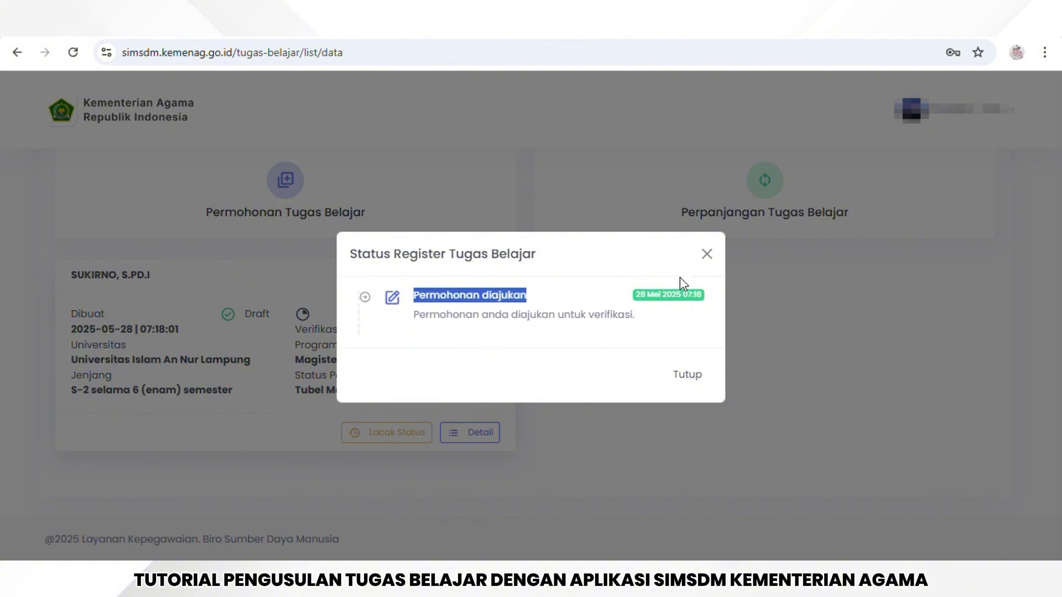
{"action": "left_click", "coordinate": [707, 252]}
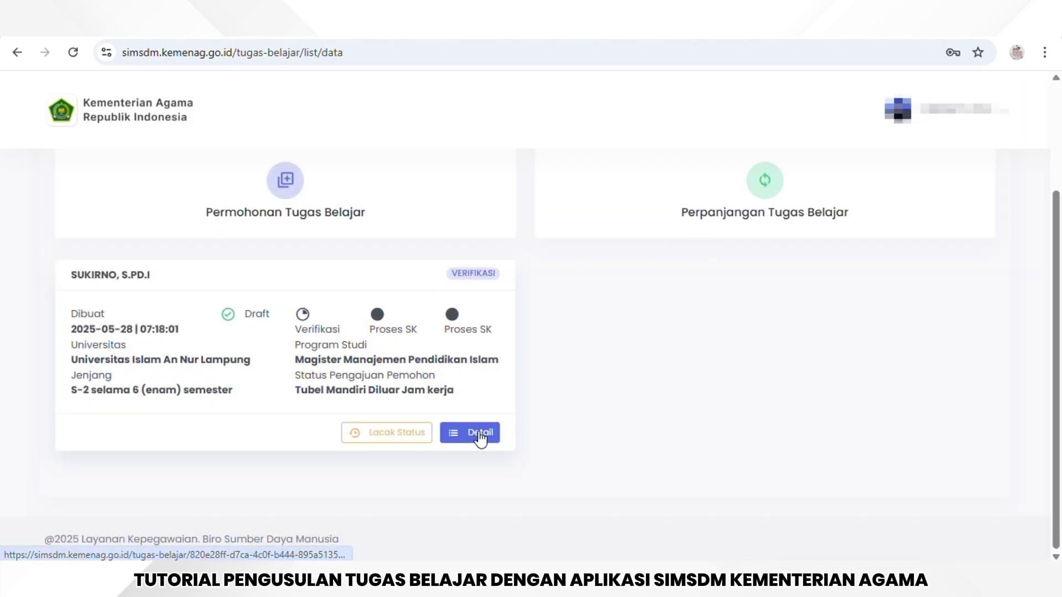
Step: Open the submitted application's details and examine the Surat Pengantar, Surat Perjanjian, Identitas Perguruan Tinggi and applicant status sections
{"action": "left_click", "coordinate": [480, 436]}
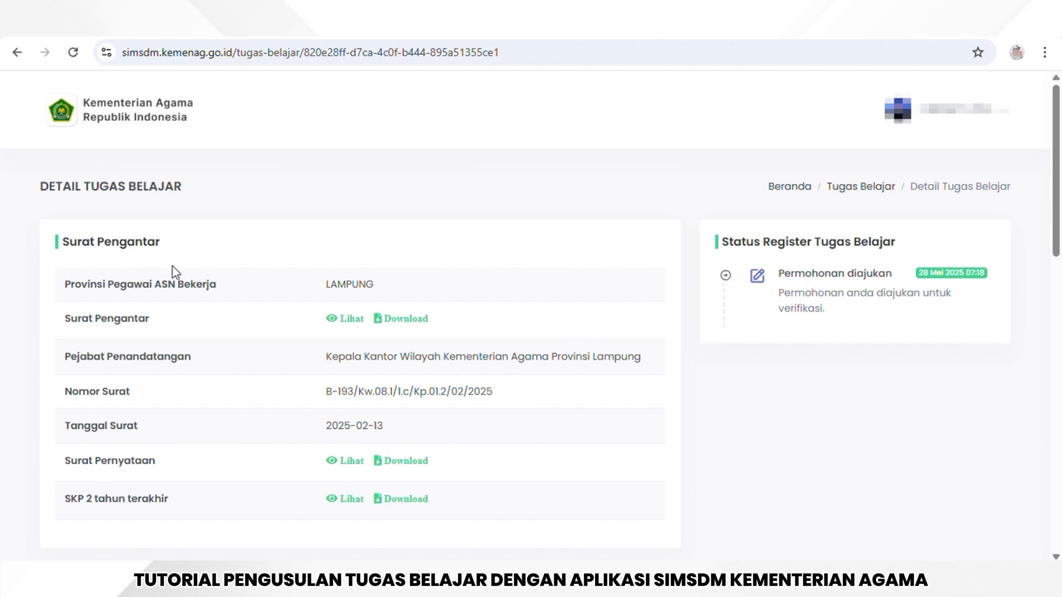
{"action": "scroll", "coordinate": [172, 271], "scroll_direction": "down", "scroll_amount": 10}
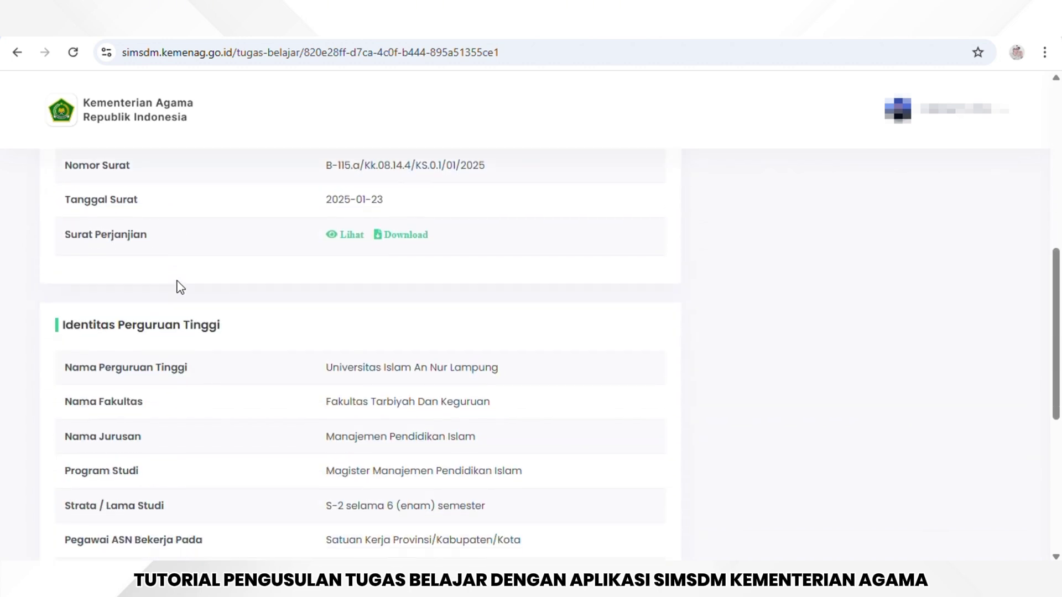
{"action": "scroll", "coordinate": [181, 287], "scroll_direction": "down", "scroll_amount": 6}
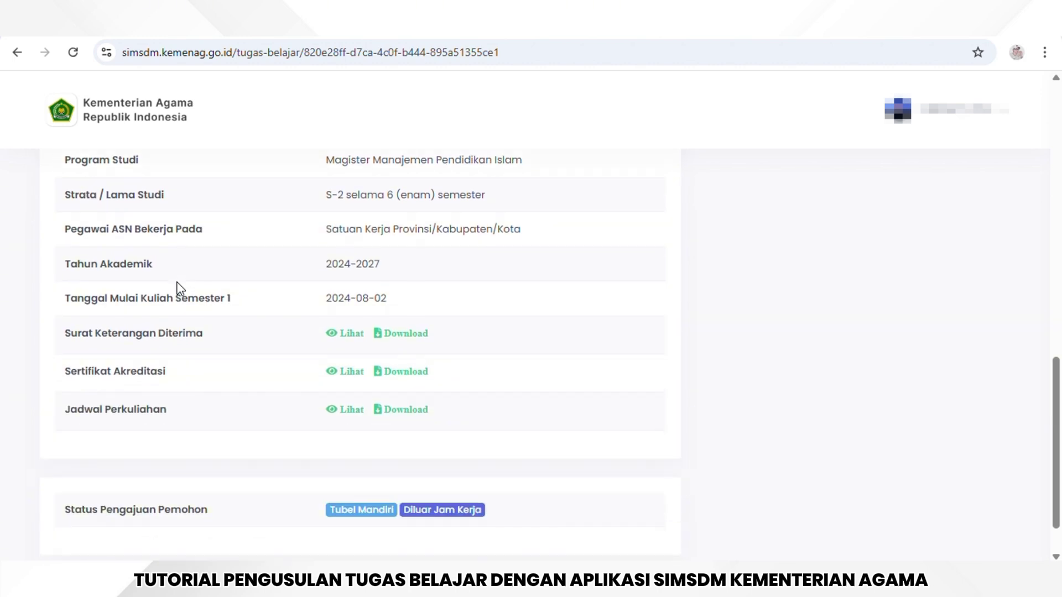
{"action": "scroll", "coordinate": [180, 287], "scroll_direction": "up", "scroll_amount": 7}
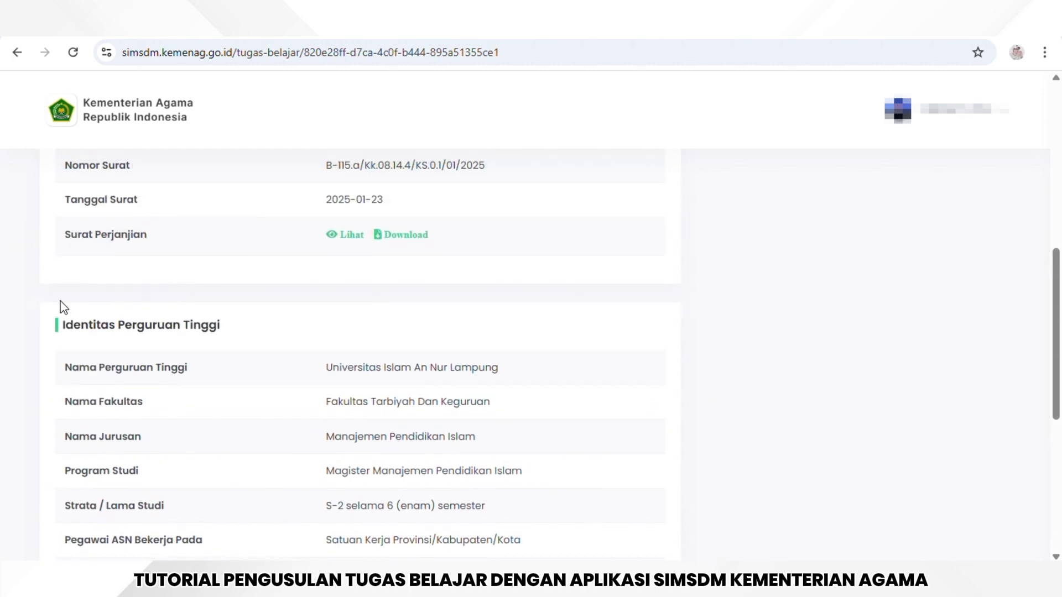
{"action": "scroll", "coordinate": [424, 331], "scroll_direction": "up", "scroll_amount": 8}
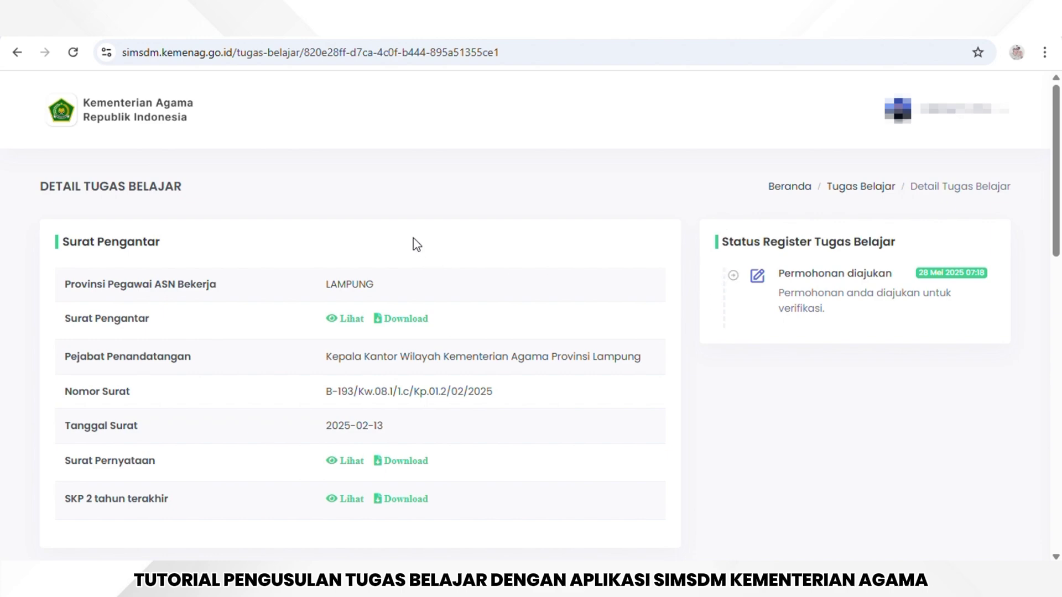
{"action": "scroll", "coordinate": [465, 301], "scroll_direction": "down", "scroll_amount": 3}
{"action": "scroll", "coordinate": [466, 308], "scroll_direction": "down", "scroll_amount": 8}
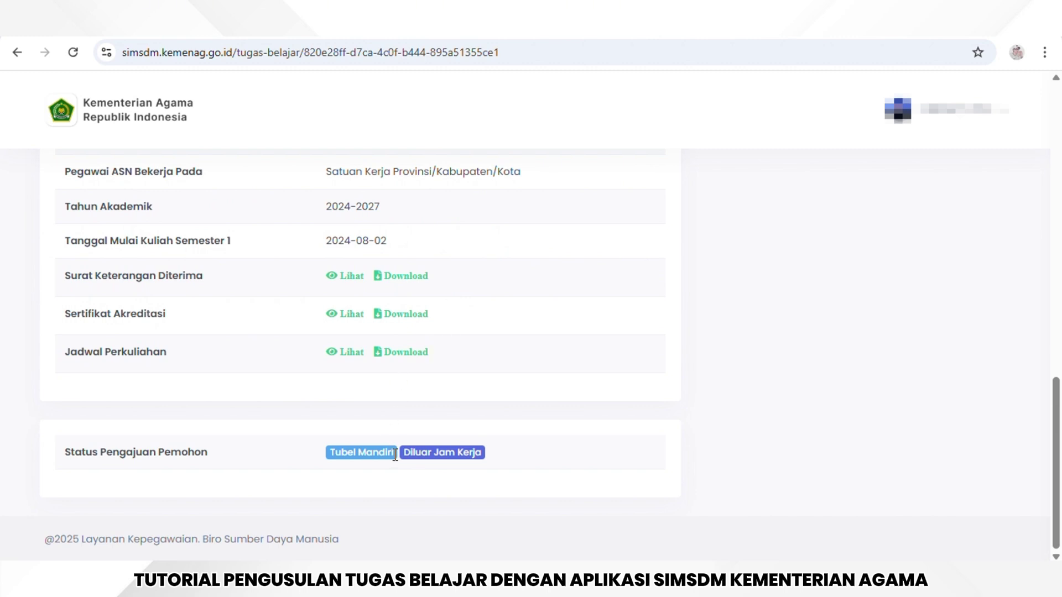
{"action": "scroll", "coordinate": [397, 461], "scroll_direction": "up", "scroll_amount": 10}
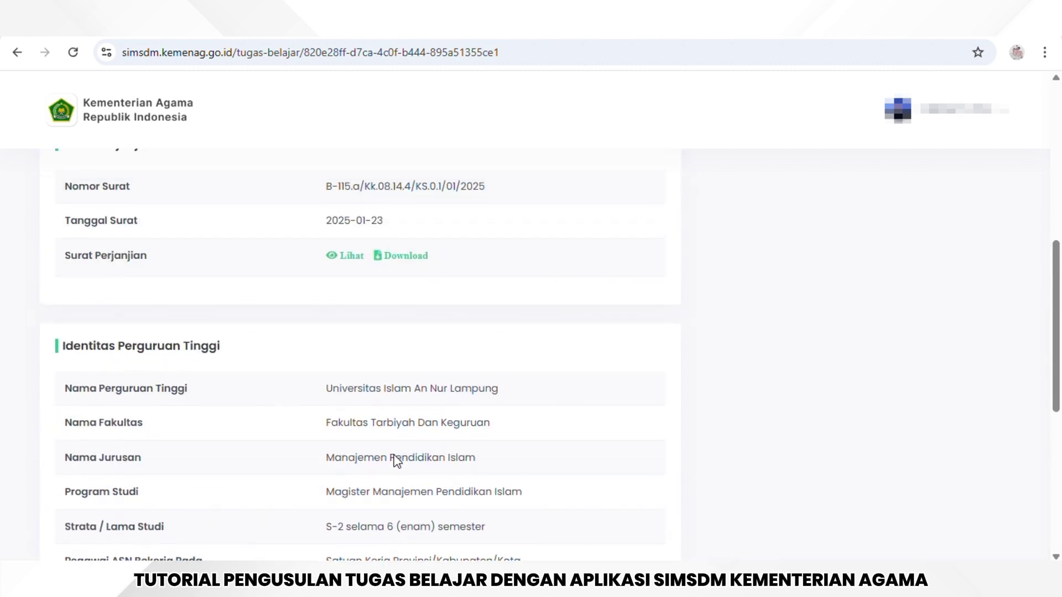
{"action": "scroll", "coordinate": [398, 461], "scroll_direction": "up", "scroll_amount": 5}
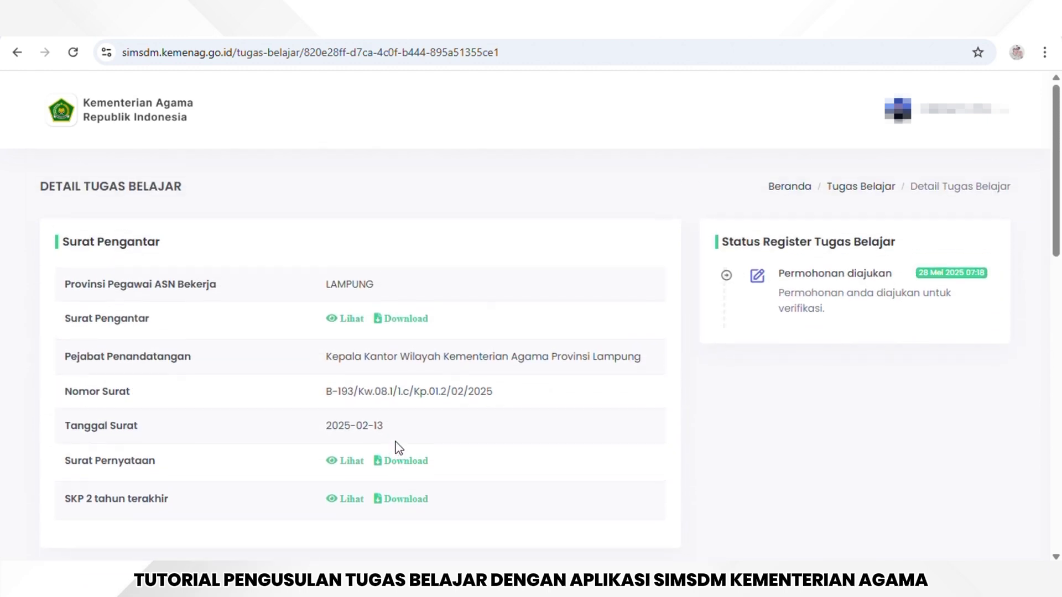